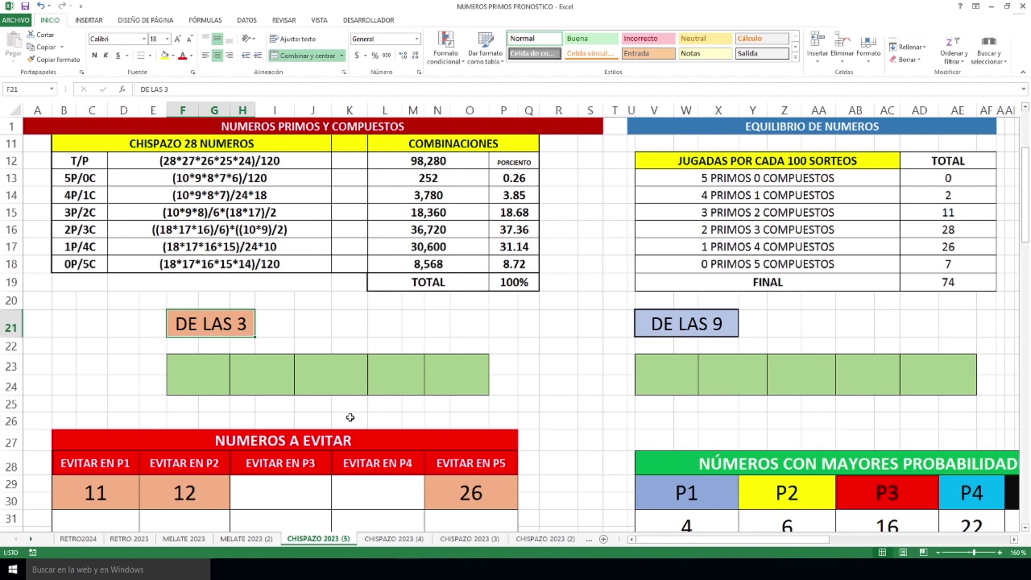
- Examine the draw history's prime/composite pattern columns, focusing on the 2P/3C entries up to draw 10374
{"action": "left_click_drag", "start_coordinate": [660, 541], "coordinate": [1014, 545]}
{"action": "scroll", "coordinate": [806, 333], "scroll_direction": "down", "scroll_amount": 10}
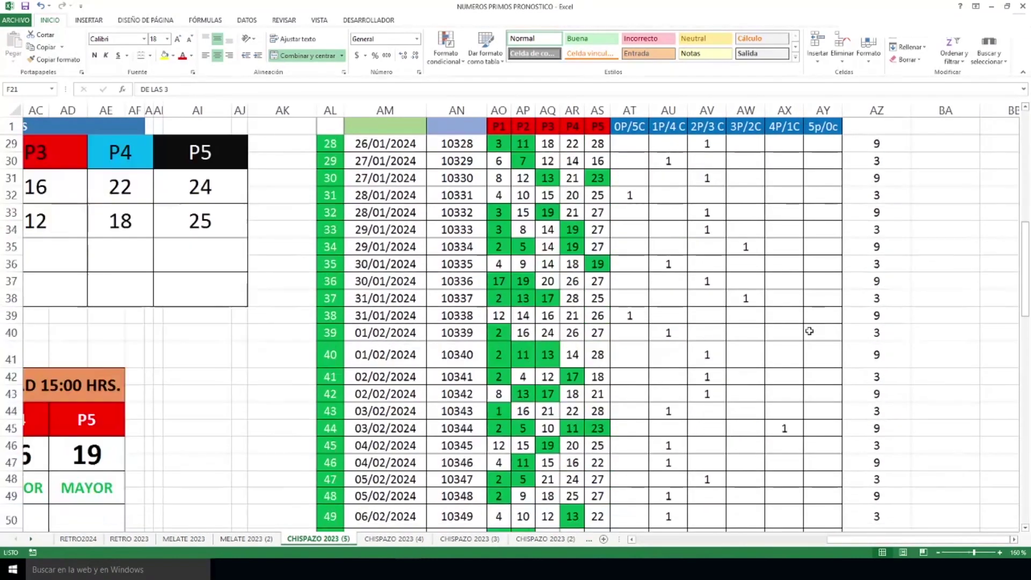
{"action": "scroll", "coordinate": [809, 330], "scroll_direction": "down", "scroll_amount": 9}
{"action": "scroll", "coordinate": [808, 329], "scroll_direction": "up", "scroll_amount": 2}
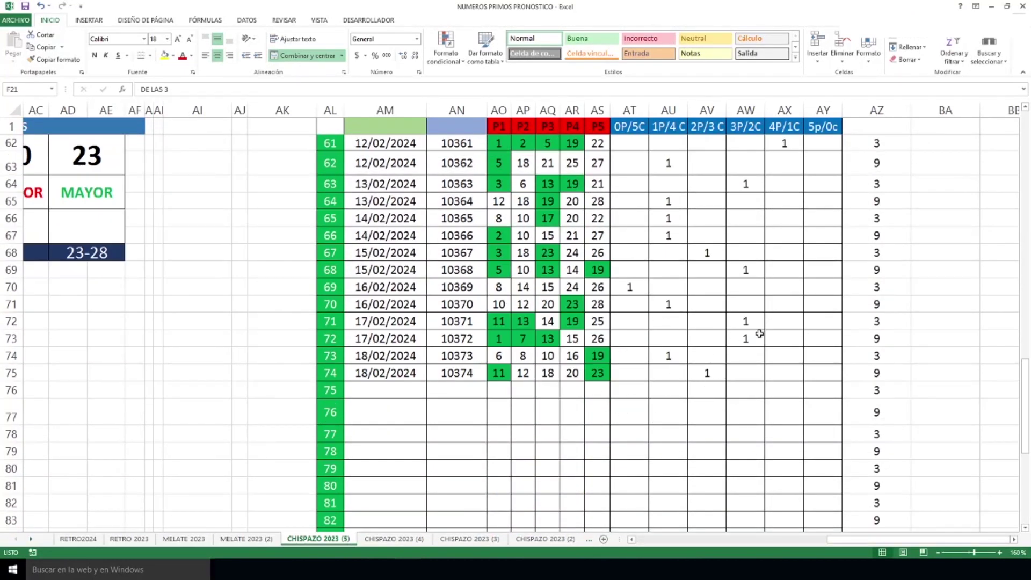
{"action": "left_click", "coordinate": [706, 375]}
{"action": "left_click_drag", "start_coordinate": [715, 267], "coordinate": [710, 358]}
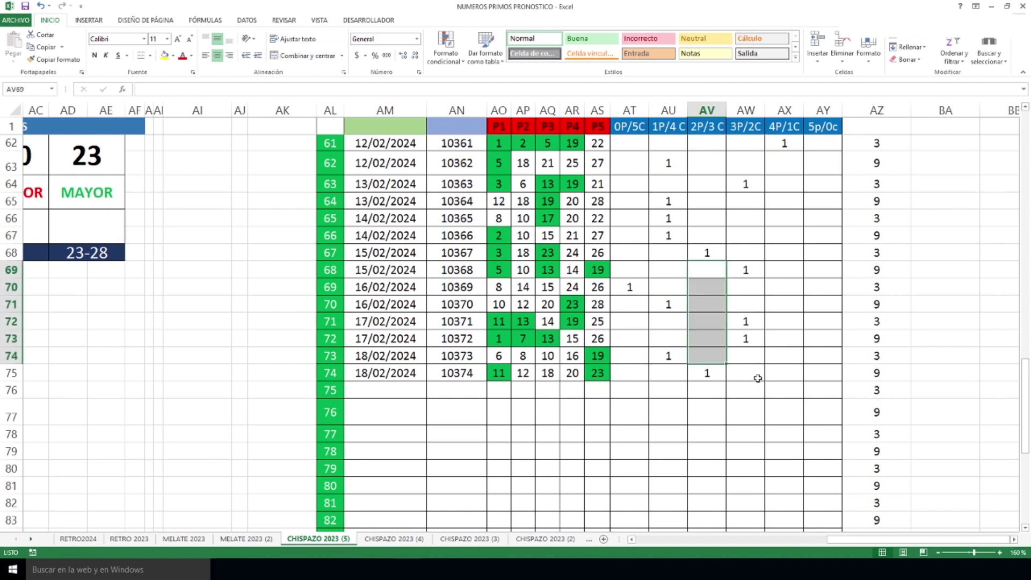
{"action": "left_click", "coordinate": [709, 372]}
{"action": "scroll", "coordinate": [596, 436], "scroll_direction": "up", "scroll_amount": 20}
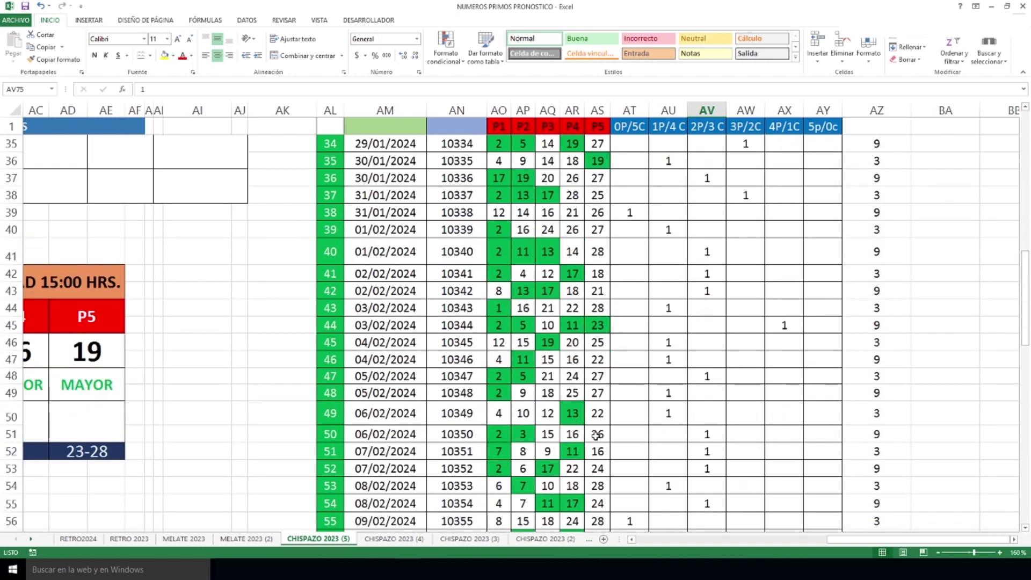
- Compare each prime/composite combination's theoretical percentage with its total in the JUGADAS POR CADA 100 SORTEOS table, rows 14 to 18
{"action": "left_click_drag", "start_coordinate": [878, 540], "coordinate": [750, 546]}
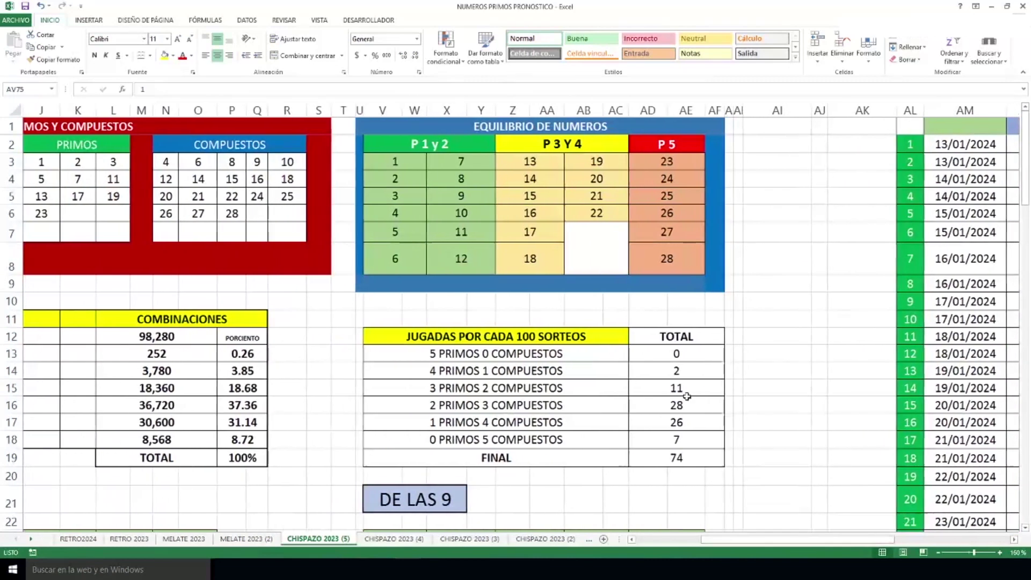
{"action": "left_click_drag", "start_coordinate": [252, 384], "coordinate": [690, 387]}
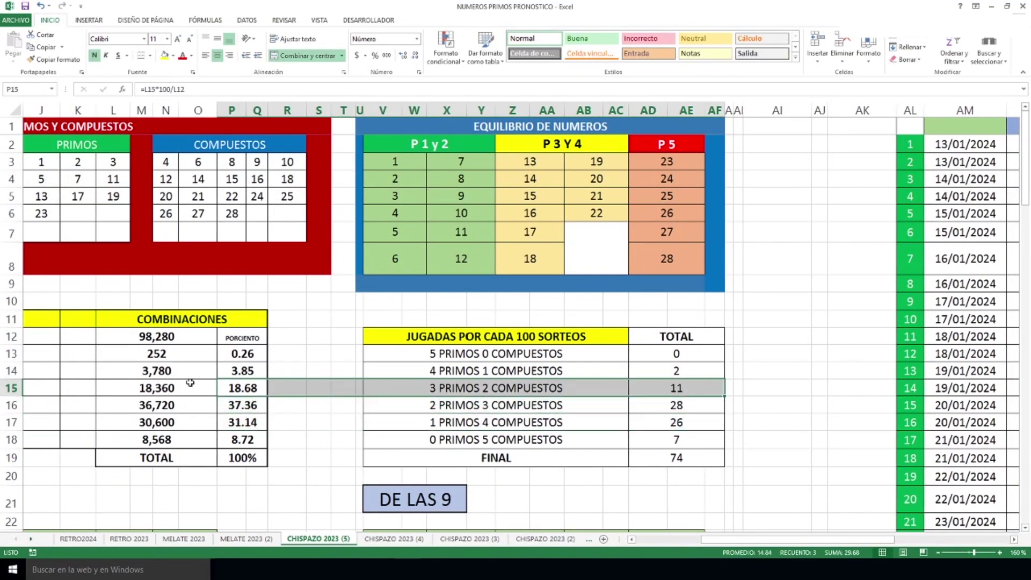
{"action": "left_click_drag", "start_coordinate": [247, 407], "coordinate": [677, 409]}
{"action": "left_click", "coordinate": [677, 409]}
{"action": "left_click", "coordinate": [250, 406]}
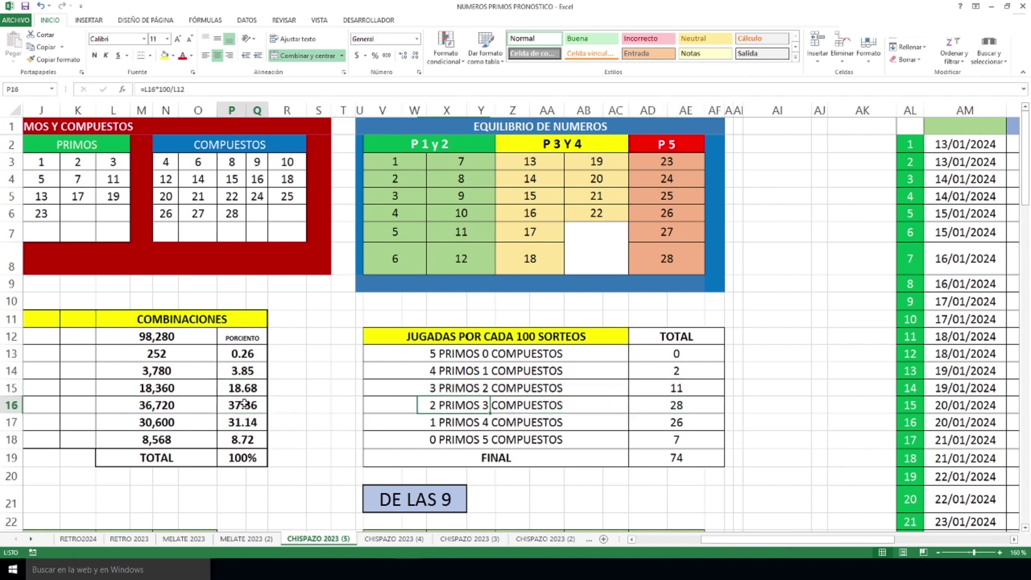
{"action": "left_click_drag", "start_coordinate": [243, 420], "coordinate": [686, 422]}
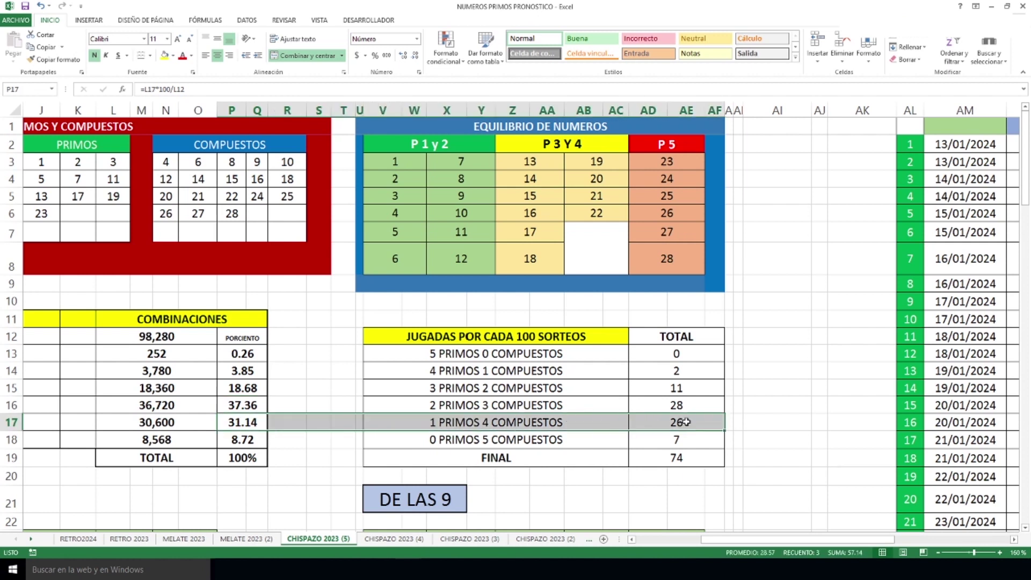
{"action": "left_click_drag", "start_coordinate": [242, 441], "coordinate": [671, 442]}
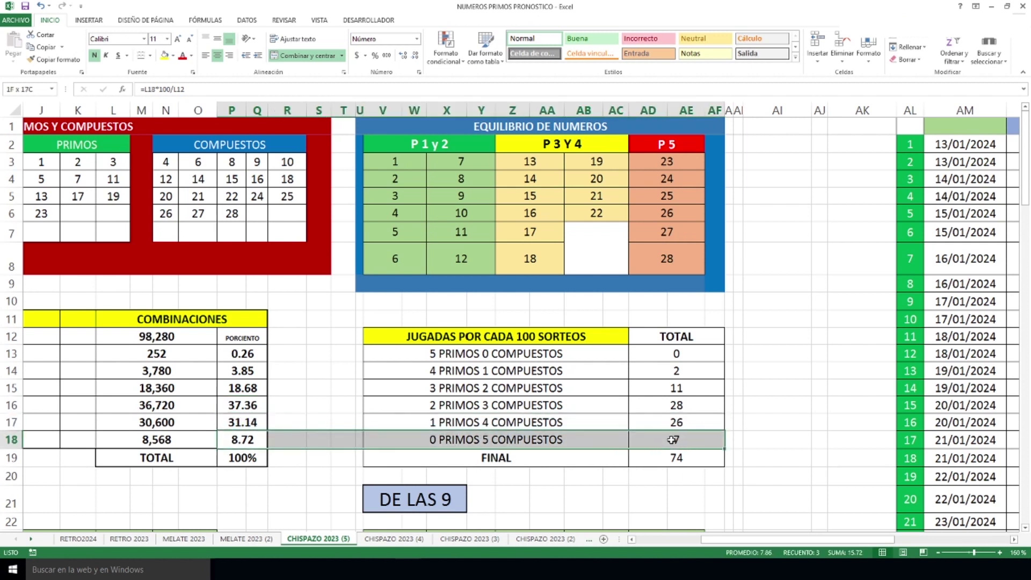
{"action": "left_click", "coordinate": [245, 440]}
{"action": "left_click", "coordinate": [674, 441]}
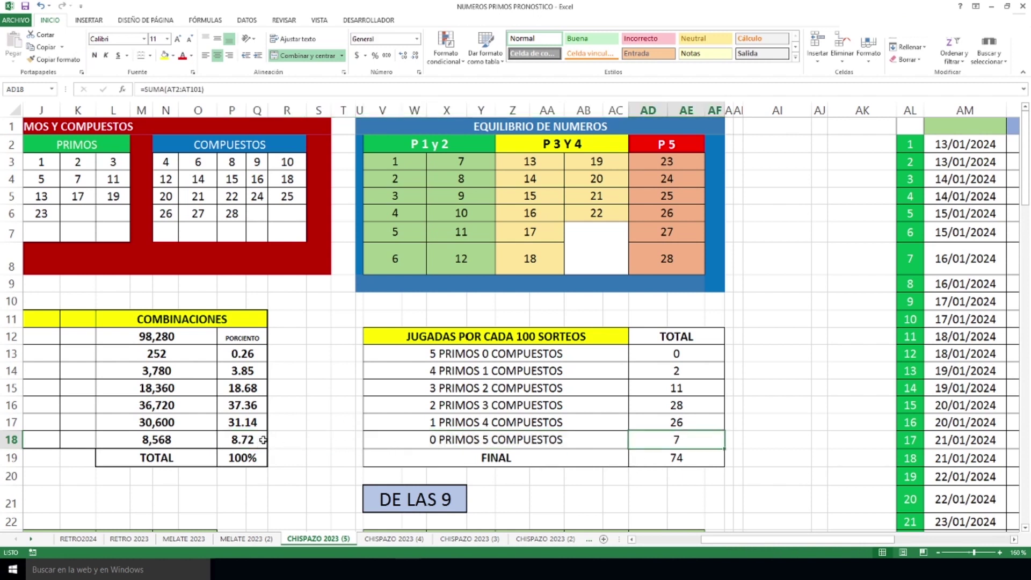
{"action": "left_click_drag", "start_coordinate": [249, 371], "coordinate": [678, 370]}
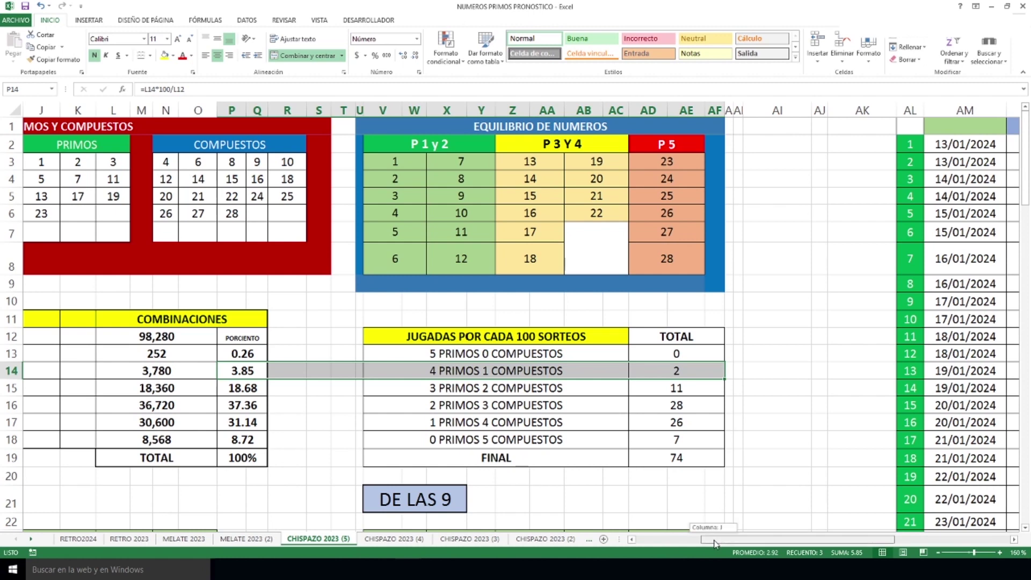
- Examine how the 1P/4C, 2P/3C and 3P/2C patterns alternate in the latest draws, highlighting rows 59 to 75
{"action": "left_click_drag", "start_coordinate": [717, 540], "coordinate": [833, 540]}
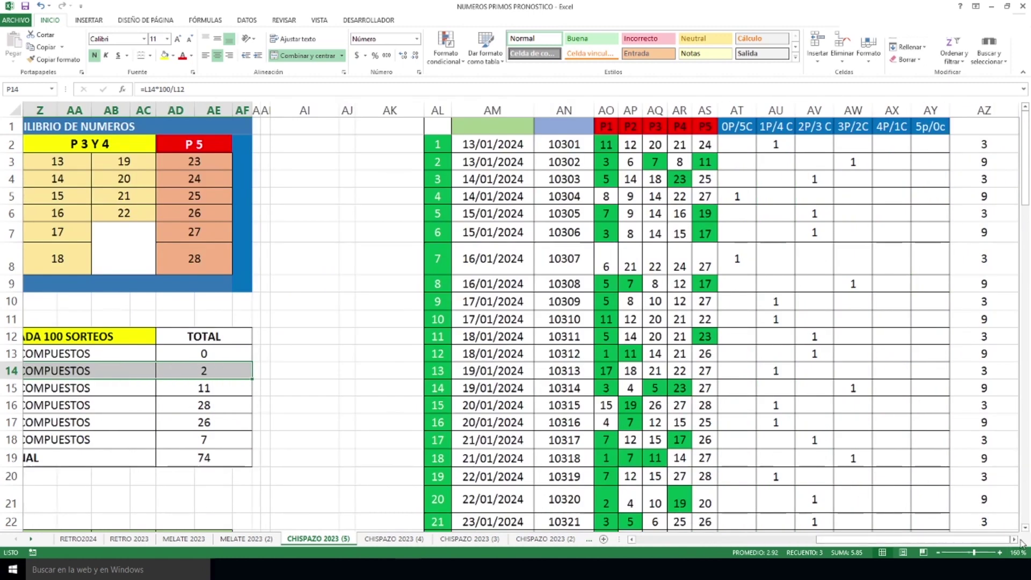
{"action": "scroll", "coordinate": [919, 460], "scroll_direction": "right", "scroll_amount": 3}
{"action": "scroll", "coordinate": [913, 457], "scroll_direction": "down", "scroll_amount": 15}
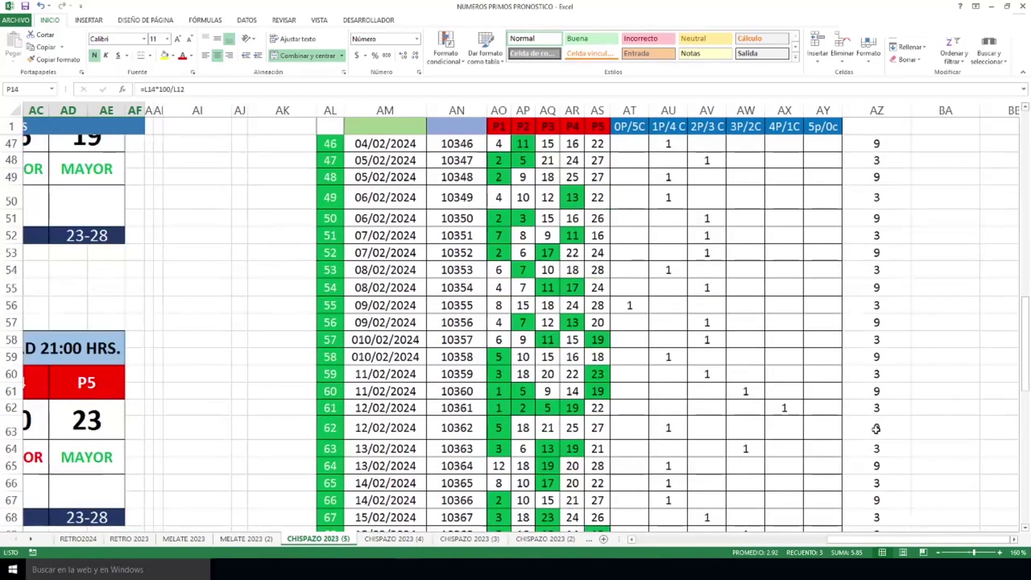
{"action": "scroll", "coordinate": [876, 429], "scroll_direction": "down", "scroll_amount": 6}
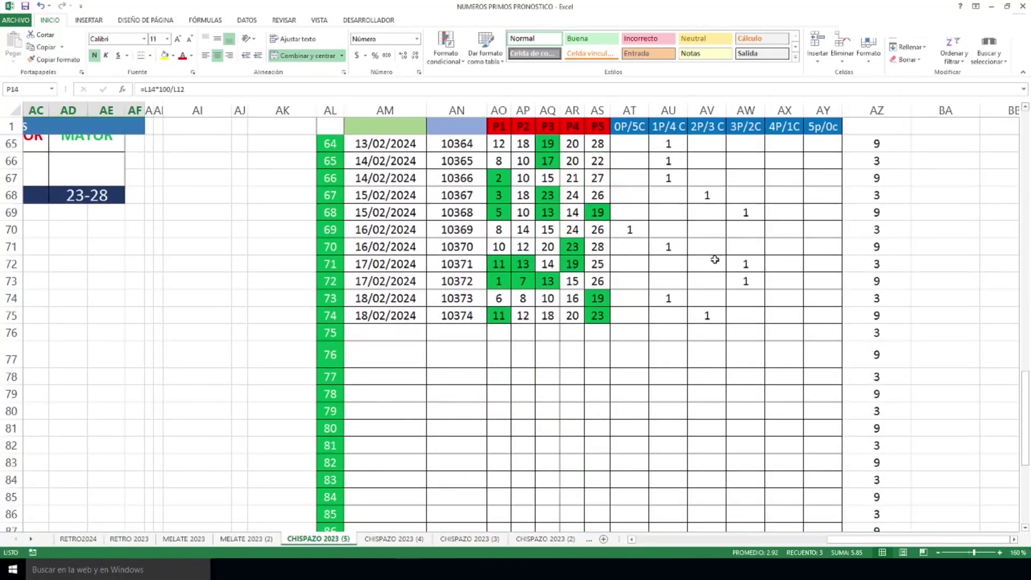
{"action": "left_click_drag", "start_coordinate": [666, 299], "coordinate": [744, 354]}
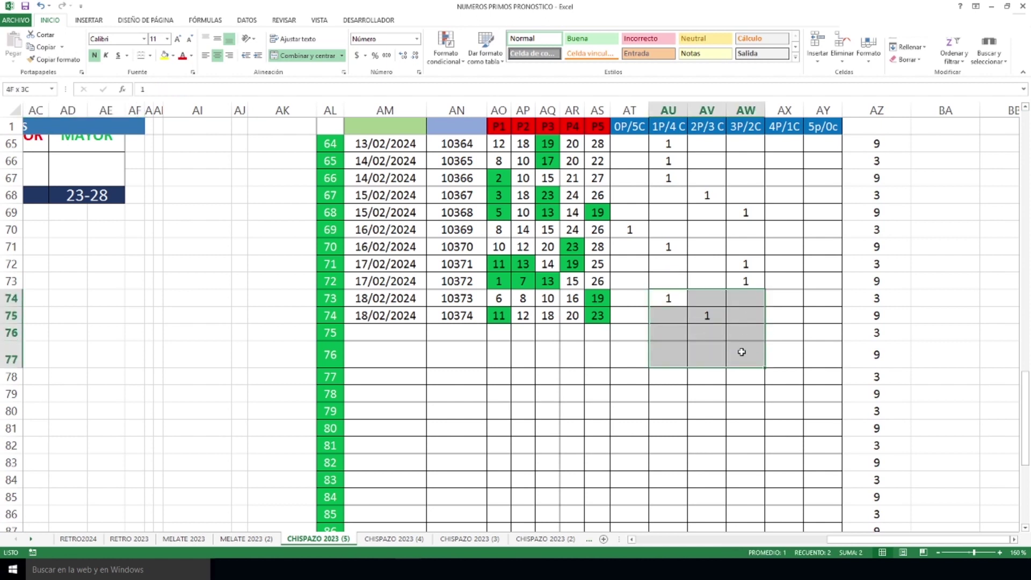
{"action": "left_click", "coordinate": [683, 246]}
{"action": "left_click_drag", "start_coordinate": [669, 195], "coordinate": [743, 320]}
{"action": "scroll", "coordinate": [744, 322], "scroll_direction": "up", "scroll_amount": 3}
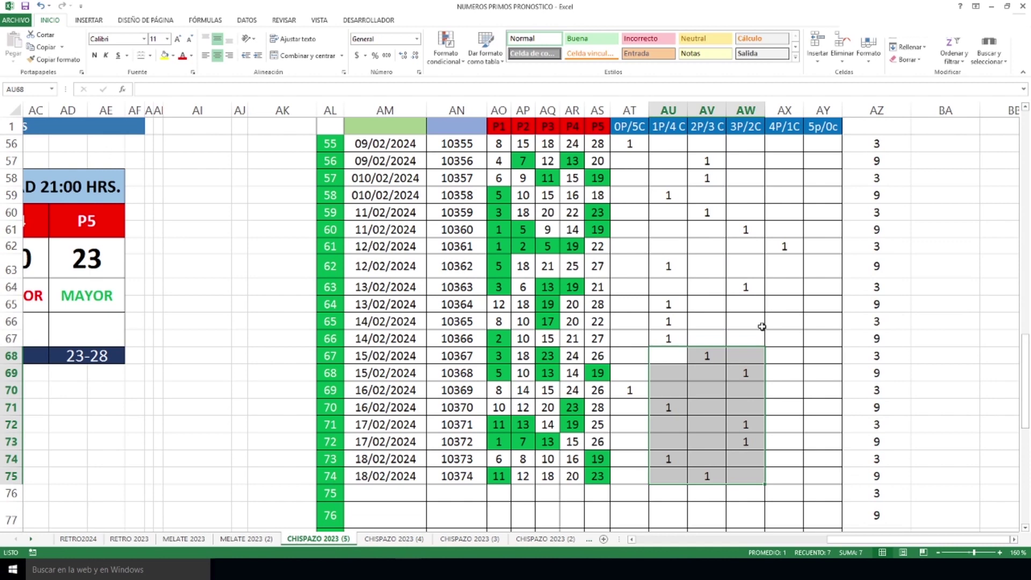
{"action": "scroll", "coordinate": [762, 326], "scroll_direction": "up", "scroll_amount": 3}
{"action": "left_click_drag", "start_coordinate": [668, 248], "coordinate": [671, 515]}
{"action": "scroll", "coordinate": [667, 402], "scroll_direction": "down", "scroll_amount": 3}
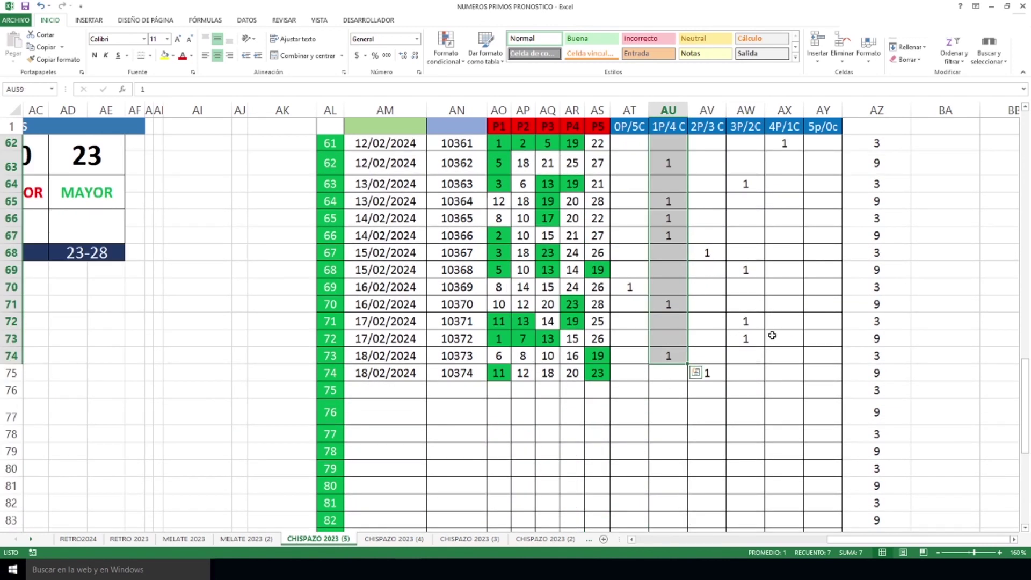
- Check the 1P/4C, 2P/3C and 3P/2C columns as candidate patterns for the upcoming draw in row 76
{"action": "left_click", "coordinate": [655, 385]}
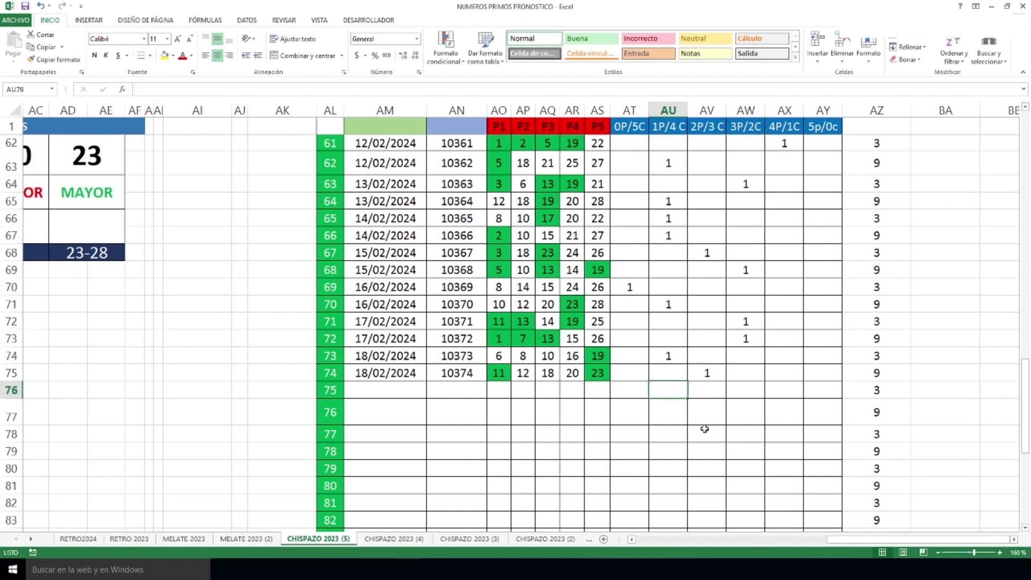
{"action": "left_click", "coordinate": [704, 391]}
{"action": "left_click_drag", "start_coordinate": [750, 355], "coordinate": [747, 396]}
{"action": "left_click_drag", "start_coordinate": [750, 353], "coordinate": [747, 383]}
{"action": "left_click", "coordinate": [748, 391]}
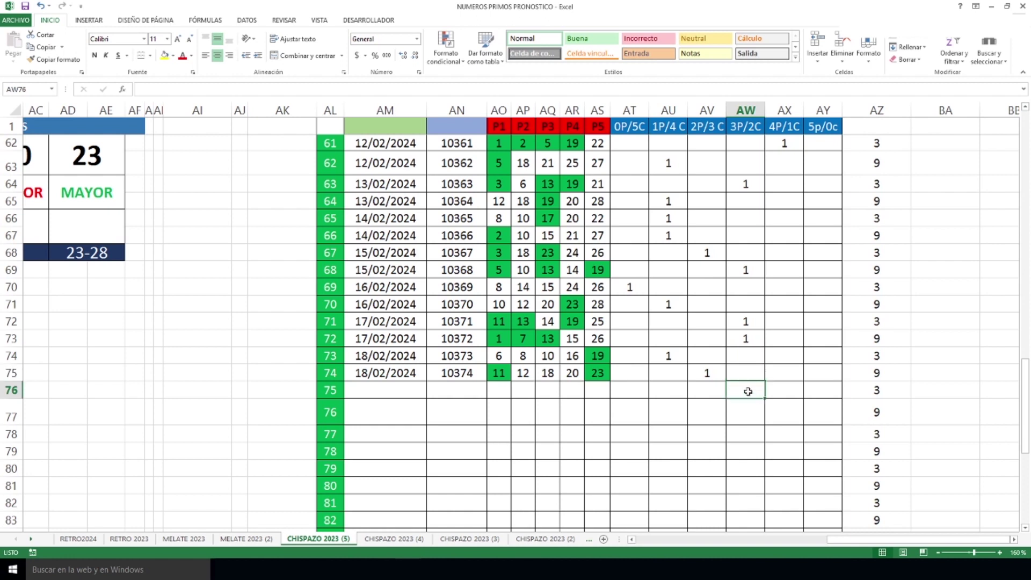
{"action": "left_click_drag", "start_coordinate": [668, 391], "coordinate": [755, 391]}
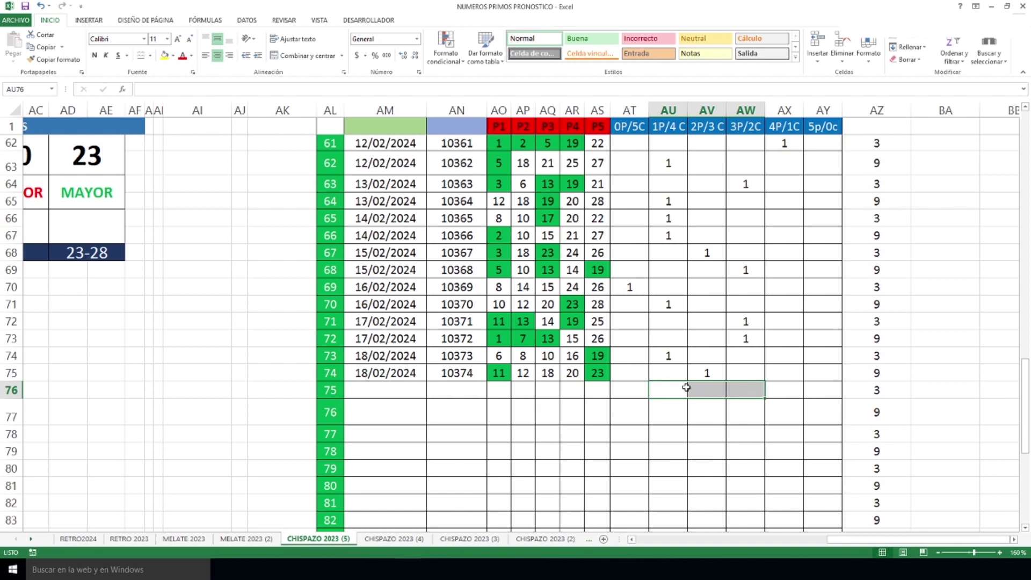
{"action": "left_click_drag", "start_coordinate": [709, 356], "coordinate": [706, 403]}
{"action": "left_click_drag", "start_coordinate": [752, 350], "coordinate": [746, 422]}
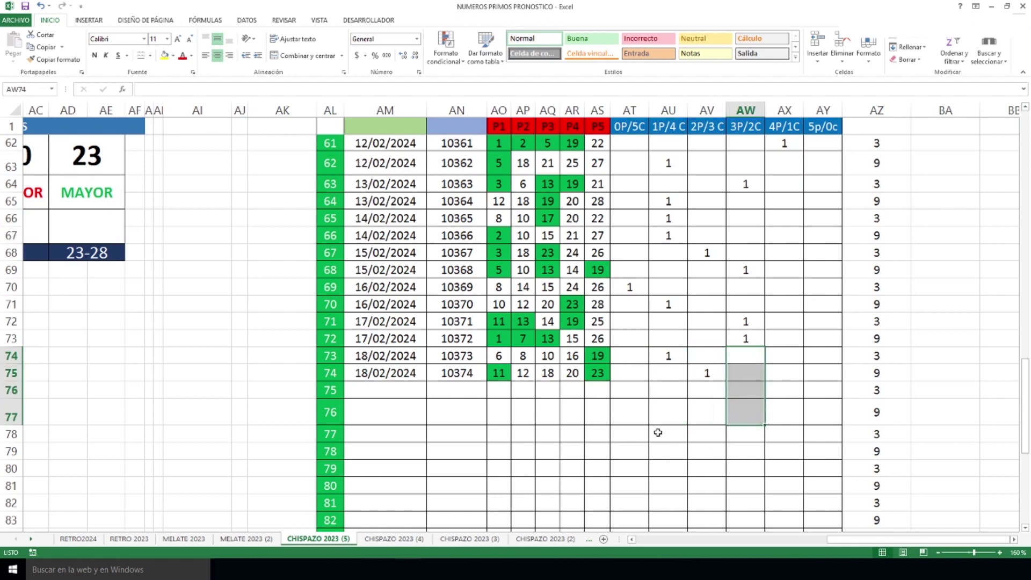
- Review the numbers listed for P1, P2 and P5 and the blank P3 and P4 columns in the NUMEROS A EVITAR table
{"action": "scroll", "coordinate": [648, 493], "scroll_direction": "up", "scroll_amount": 18}
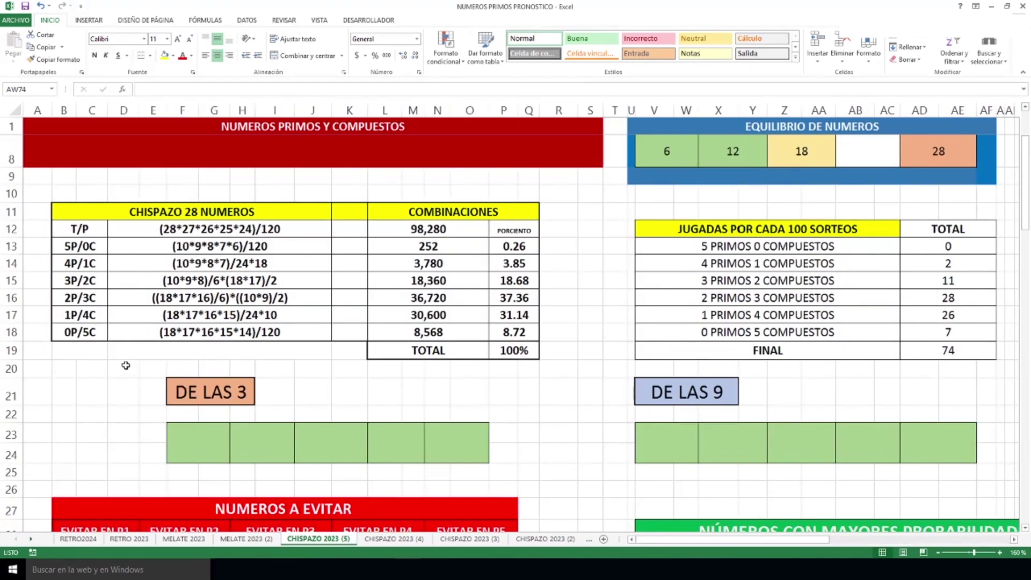
{"action": "scroll", "coordinate": [131, 361], "scroll_direction": "up", "scroll_amount": 3}
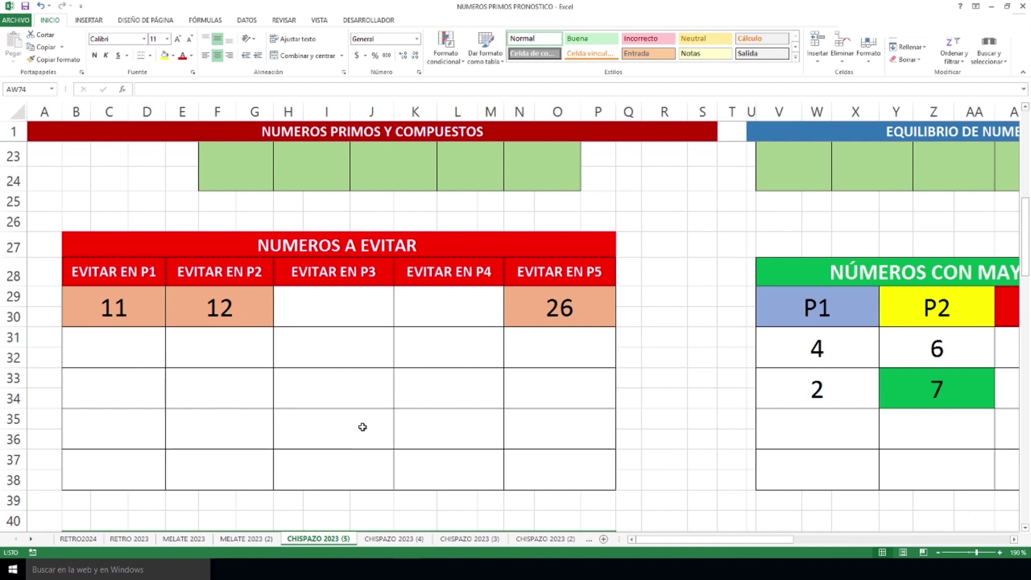
{"action": "left_click", "coordinate": [122, 306]}
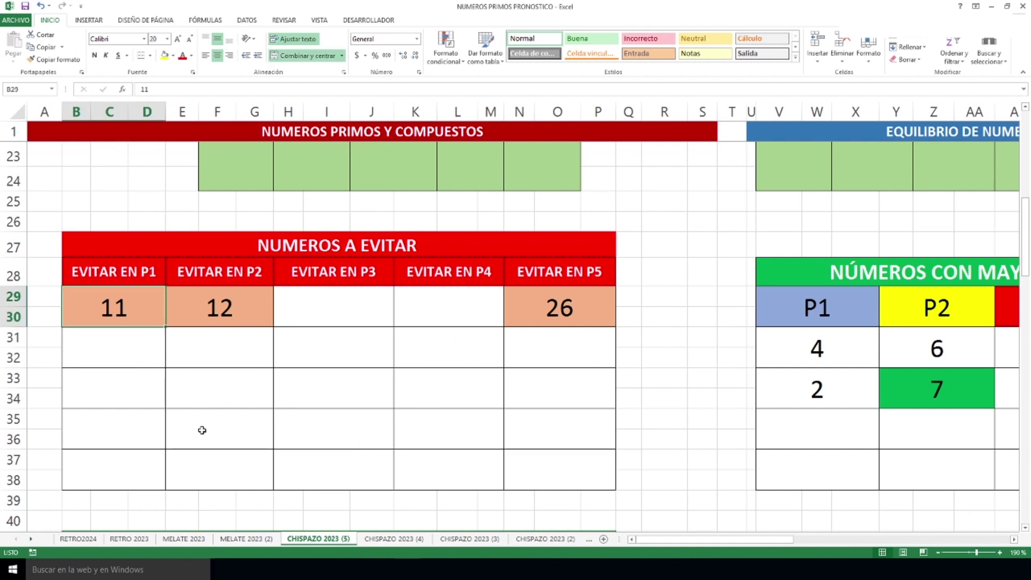
{"action": "left_click", "coordinate": [255, 319]}
{"action": "left_click_drag", "start_coordinate": [371, 314], "coordinate": [491, 478]}
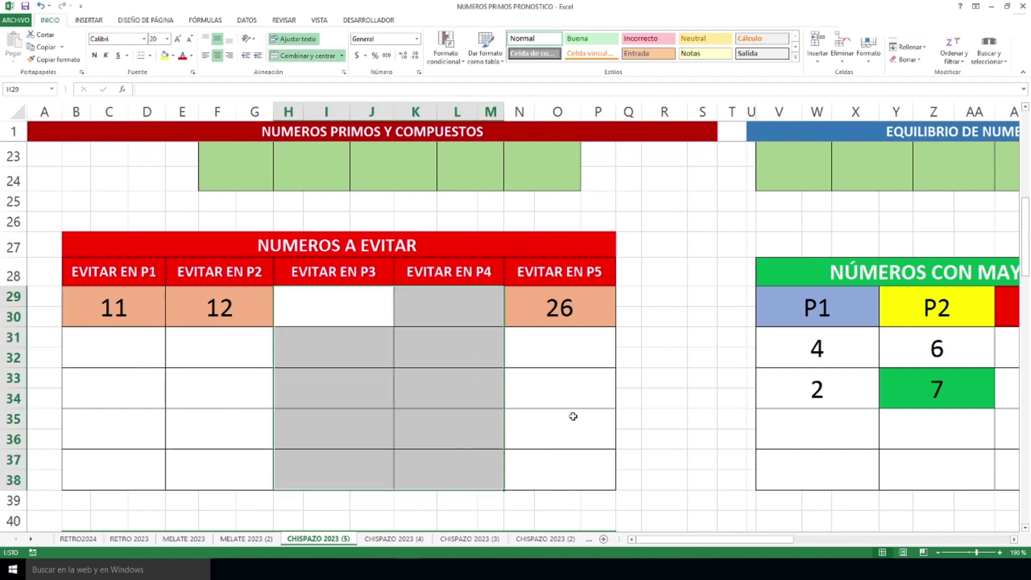
{"action": "left_click", "coordinate": [602, 321]}
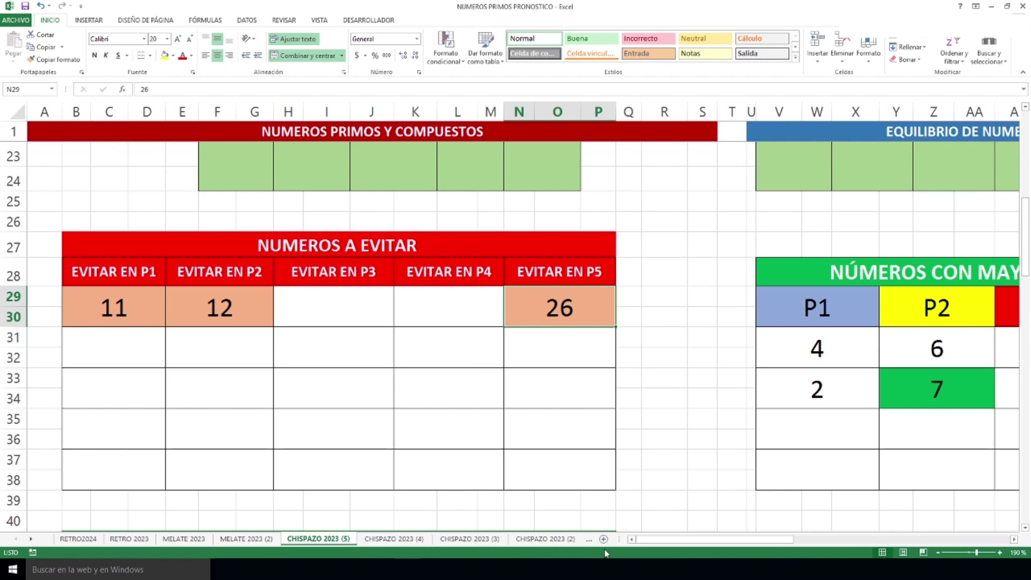
- Fill the P1 cell containing 2 with green in the NÚMEROS CON MAYORES PROBABILIDADES table
{"action": "left_click_drag", "start_coordinate": [652, 539], "coordinate": [760, 539]}
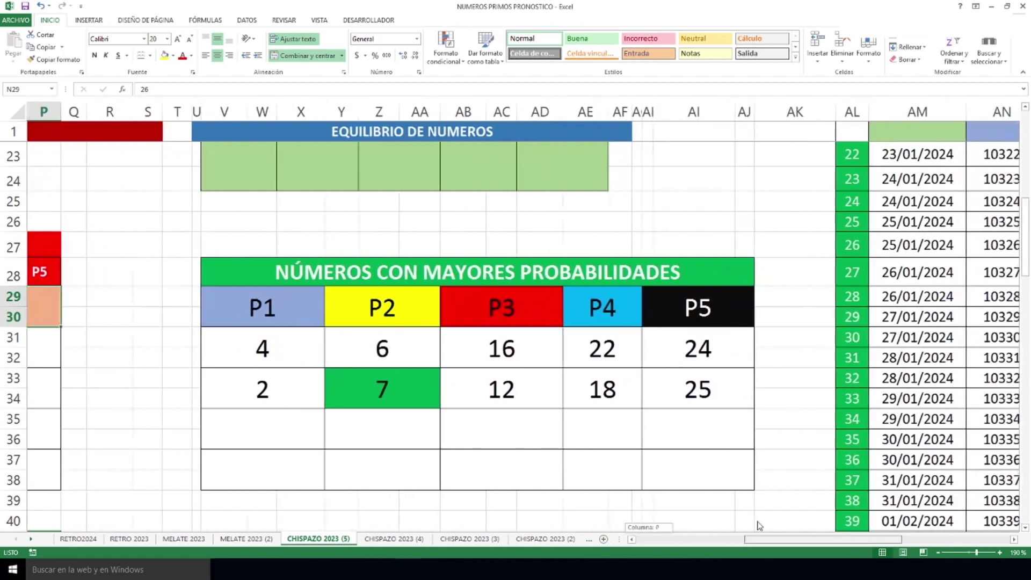
{"action": "scroll", "coordinate": [638, 431], "scroll_direction": "down", "scroll_amount": 1}
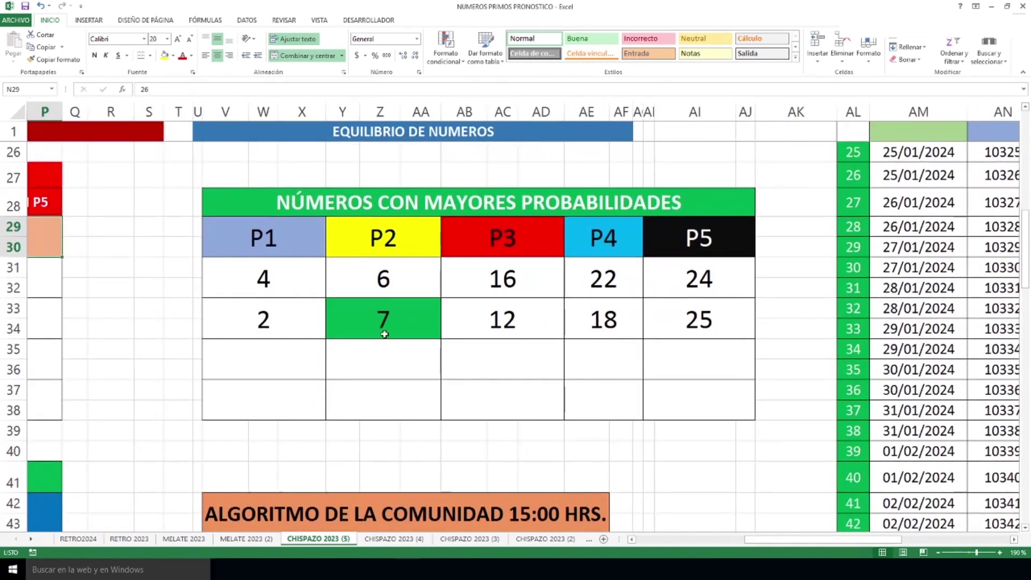
{"action": "left_click", "coordinate": [277, 320]}
{"action": "left_click", "coordinate": [173, 56]}
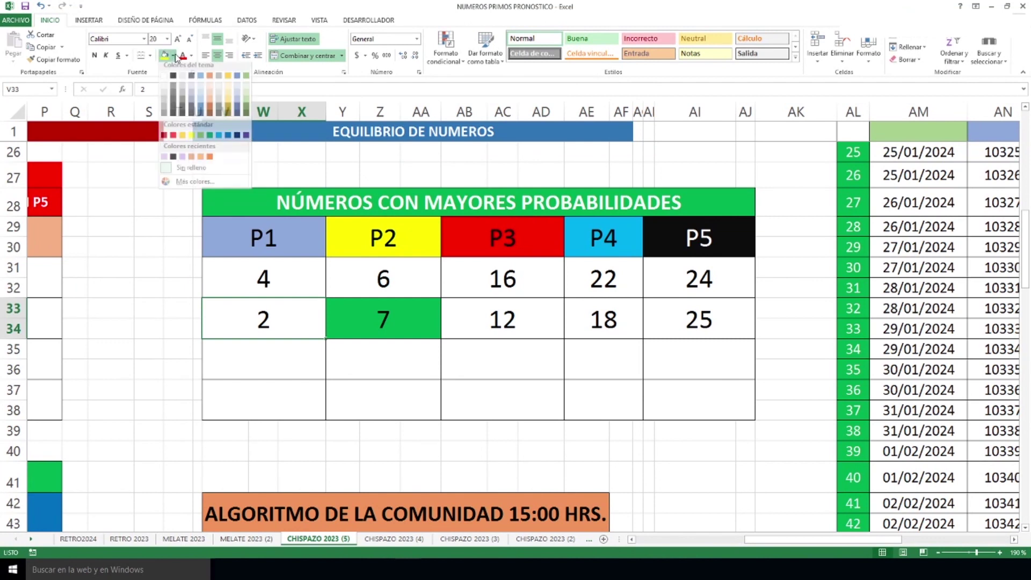
{"action": "left_click", "coordinate": [209, 140]}
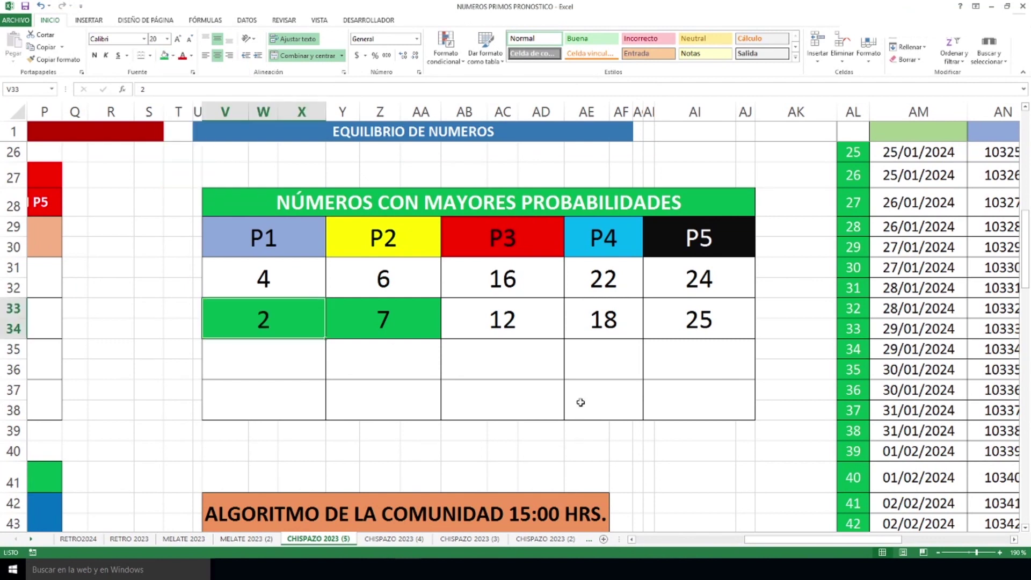
- Look over the blank rows 35 to 38 of the NÚMEROS CON MAYORES PROBABILIDADES table
{"action": "left_click", "coordinate": [670, 360]}
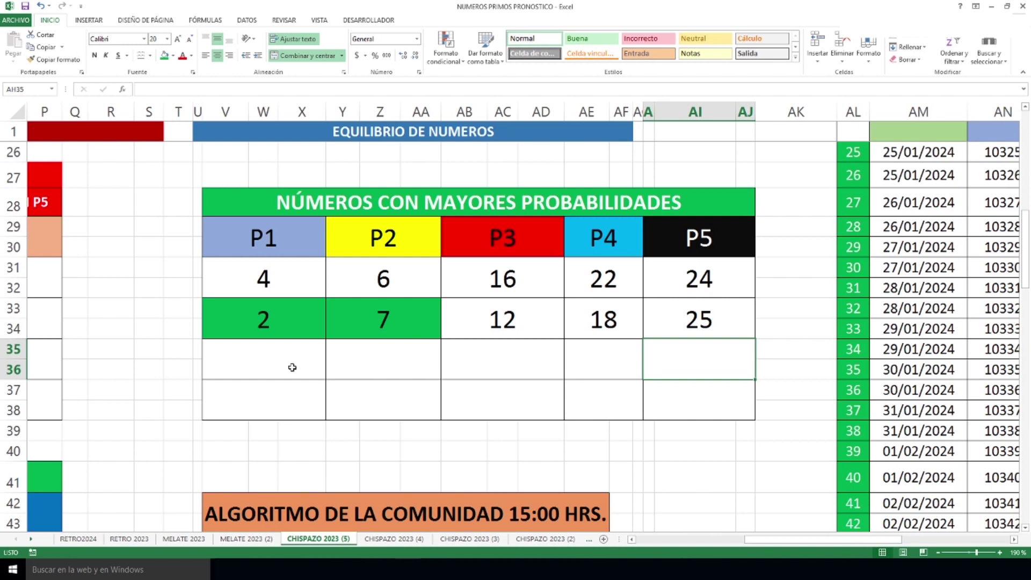
{"action": "left_click", "coordinate": [290, 398]}
{"action": "left_click", "coordinate": [480, 403]}
{"action": "left_click", "coordinate": [578, 414]}
{"action": "left_click", "coordinate": [651, 396]}
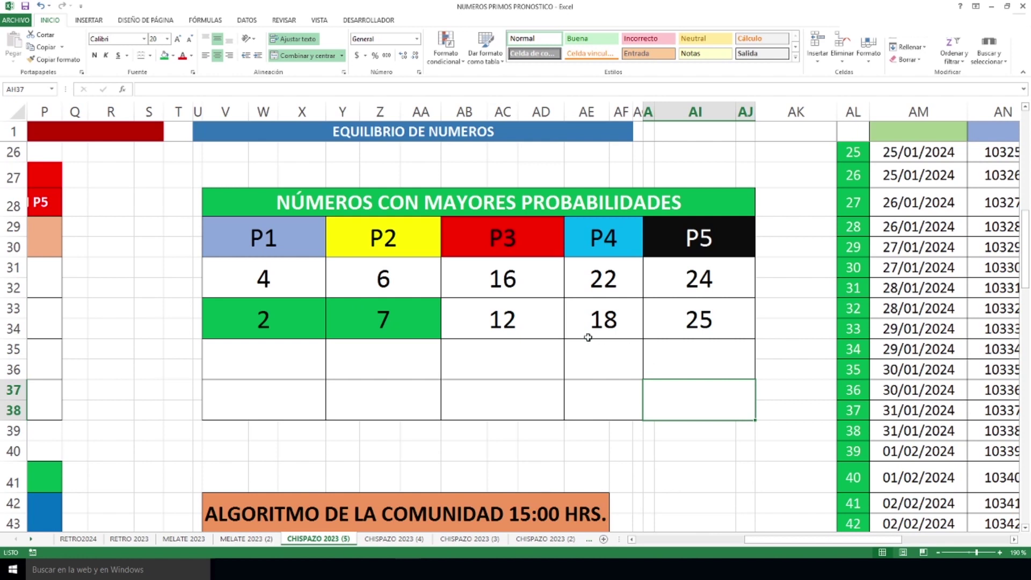
- View the NÚMEROS QUE MÁS APARECEN table
{"action": "scroll", "coordinate": [600, 515], "scroll_direction": "left", "scroll_amount": 5}
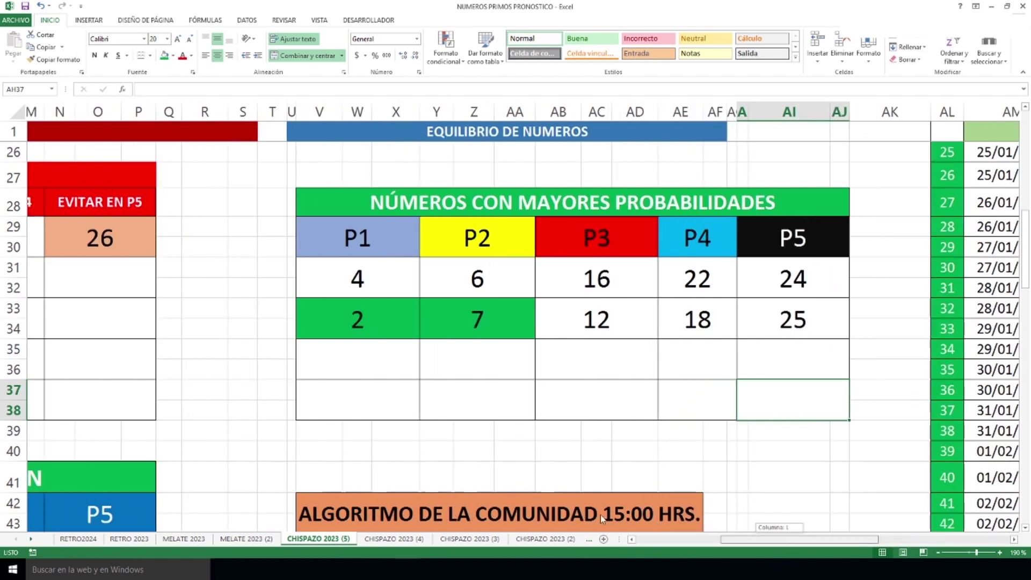
{"action": "scroll", "coordinate": [312, 373], "scroll_direction": "down", "scroll_amount": 4}
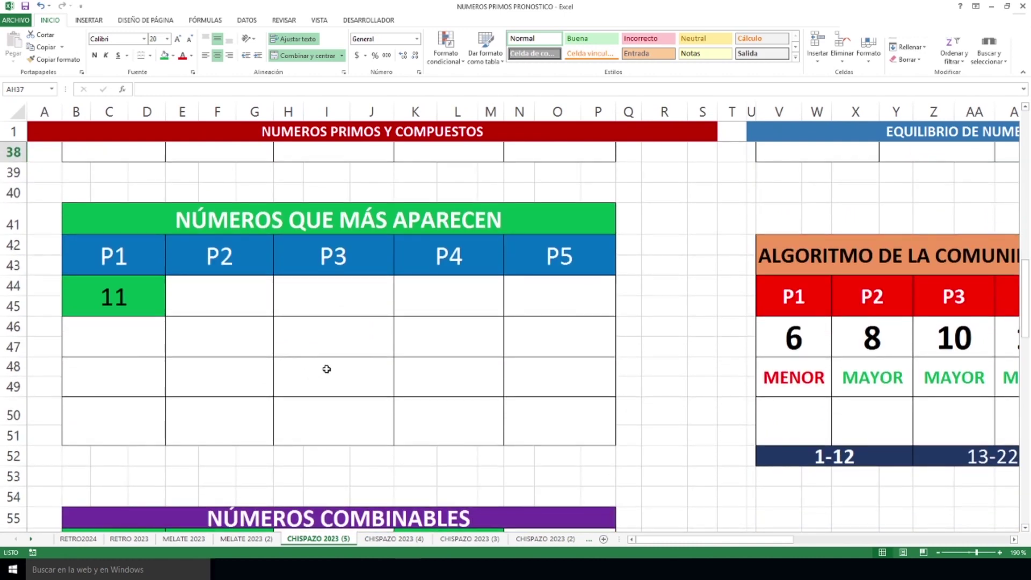
{"action": "scroll", "coordinate": [332, 366], "scroll_direction": "up", "scroll_amount": 2}
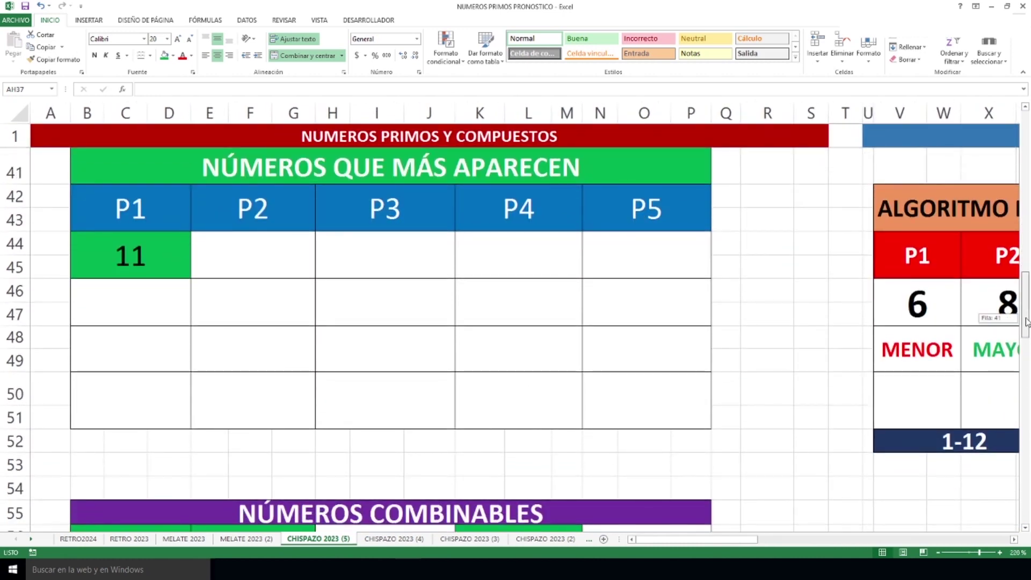
- Review the P1 entry in the NÚMEROS QUE MÁS APARECEN table and the green and white numbers in the NÚMEROS COMBINABLES table
{"action": "scroll", "coordinate": [999, 318], "scroll_direction": "up", "scroll_amount": 2}
{"action": "left_click", "coordinate": [146, 305]}
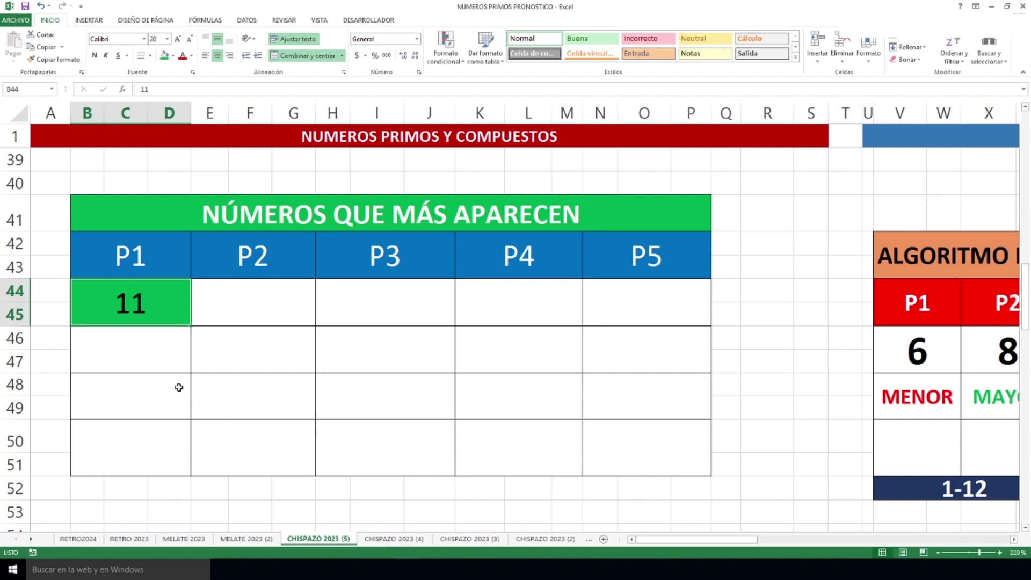
{"action": "scroll", "coordinate": [262, 340], "scroll_direction": "down", "scroll_amount": 4}
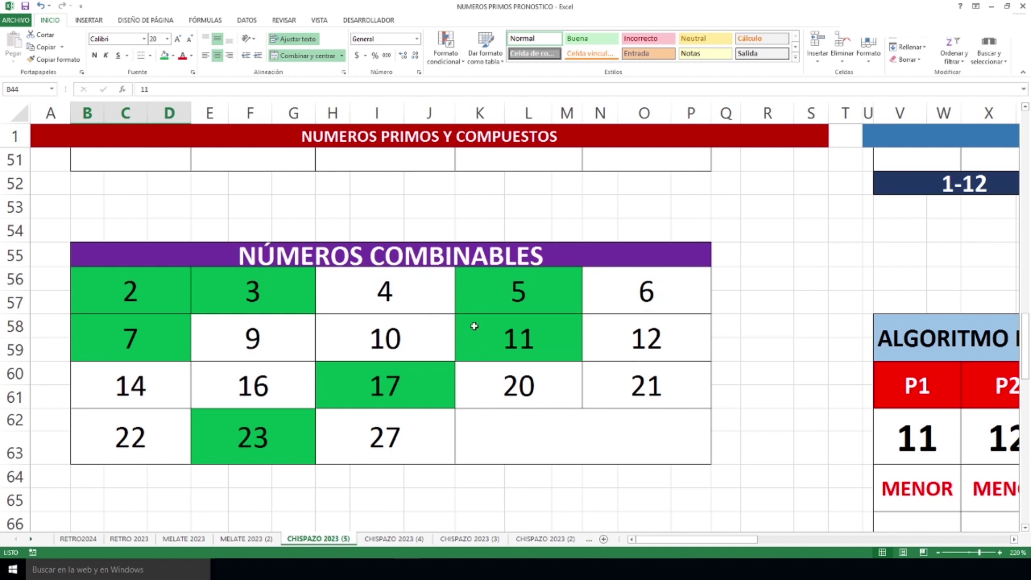
{"action": "left_click", "coordinate": [153, 293]}
{"action": "left_click", "coordinate": [400, 385]}
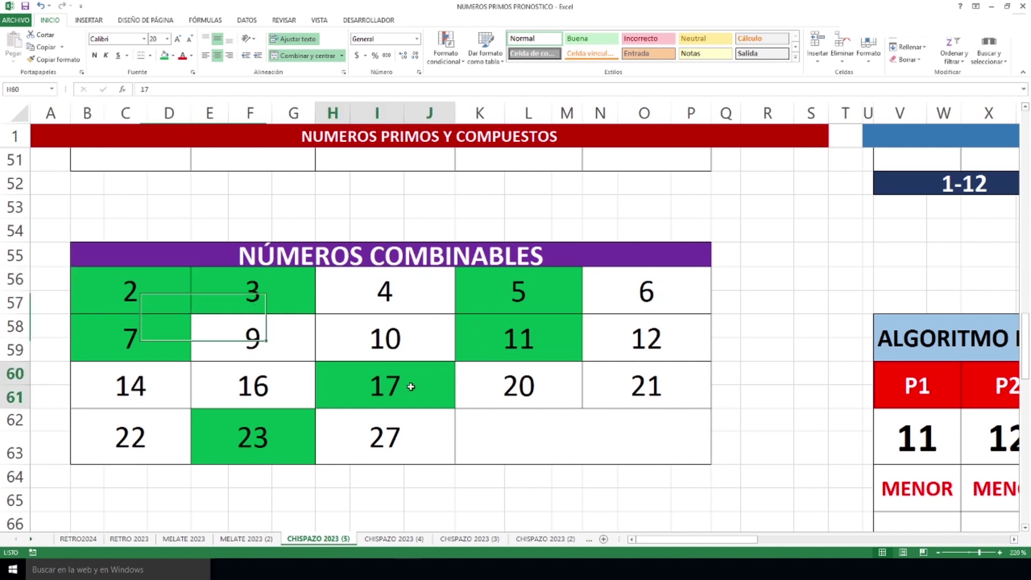
{"action": "left_click", "coordinate": [515, 292]}
{"action": "left_click", "coordinate": [258, 434]}
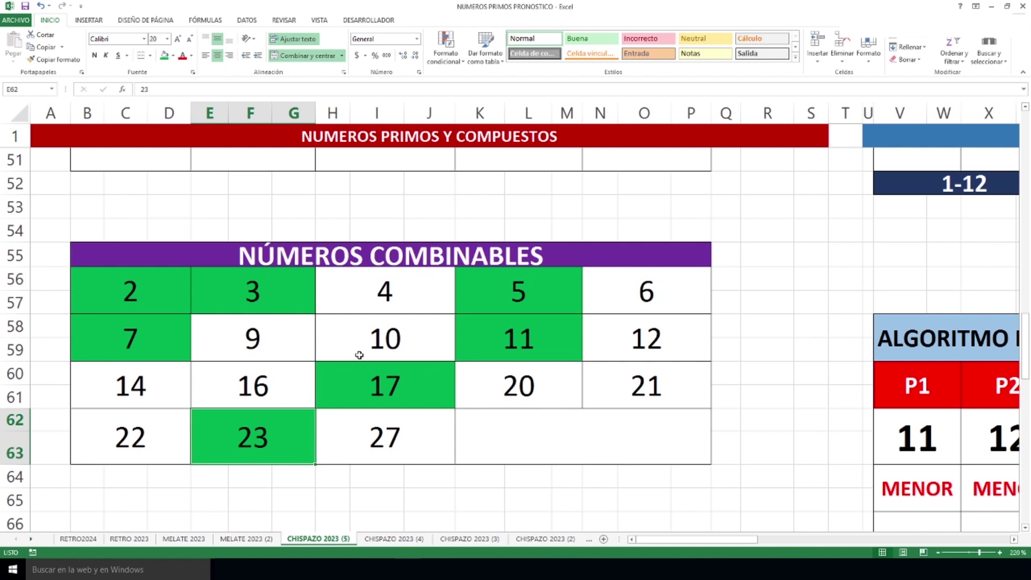
{"action": "left_click_drag", "start_coordinate": [384, 250], "coordinate": [391, 430]}
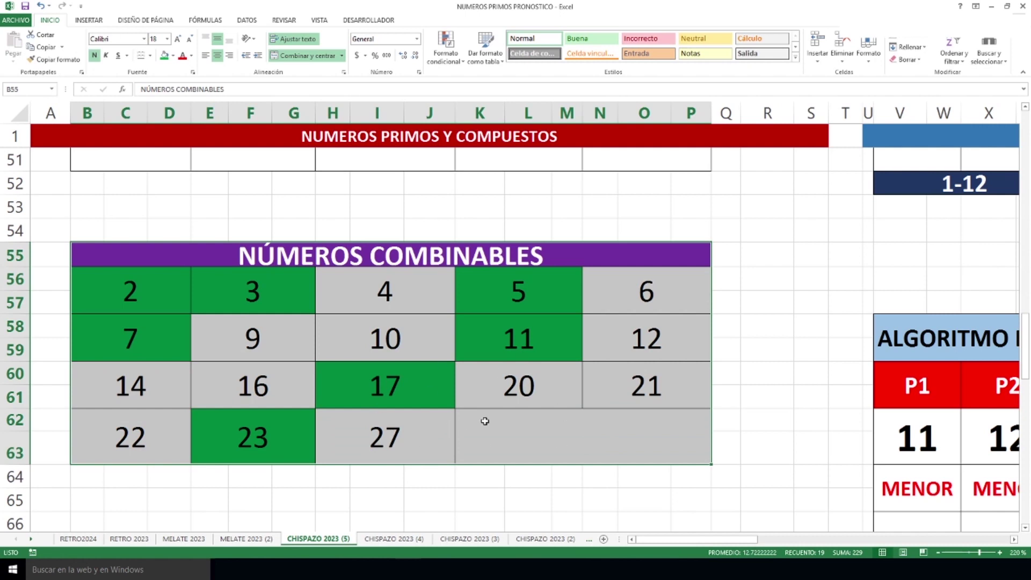
{"action": "left_click", "coordinate": [599, 430]}
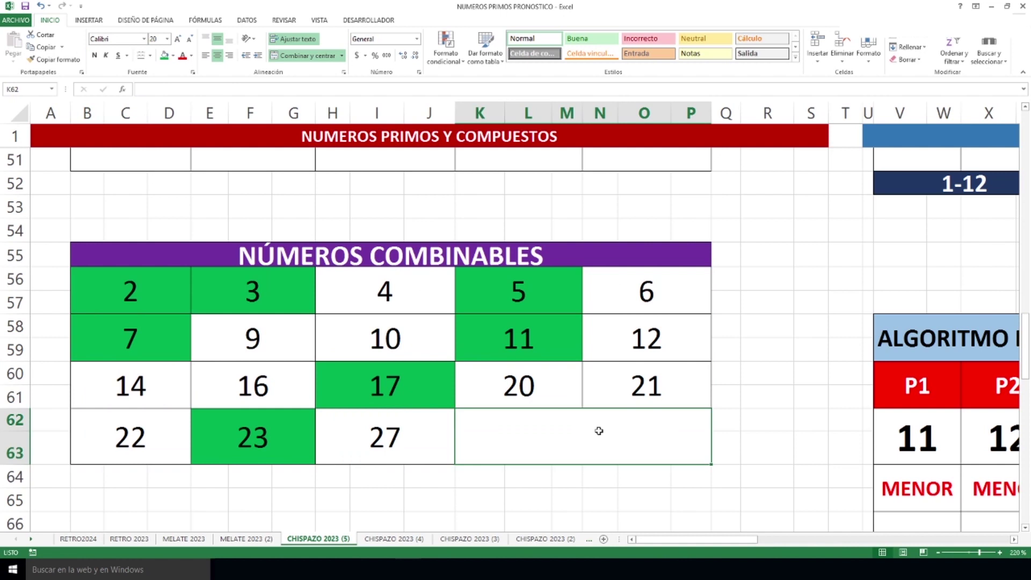
- Review the number and MENOR or MAYOR label for P1 through P5 in the ALGORITMO DE LA COMUNIDAD 15:00 HRS. table
{"action": "scroll", "coordinate": [601, 457], "scroll_direction": "up", "scroll_amount": 4}
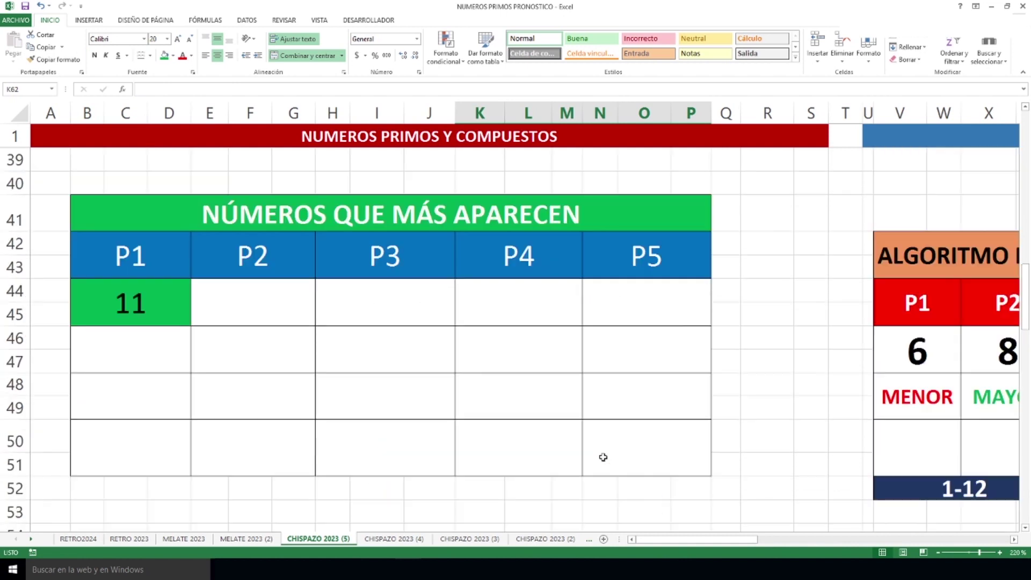
{"action": "left_click_drag", "start_coordinate": [668, 539], "coordinate": [751, 543]}
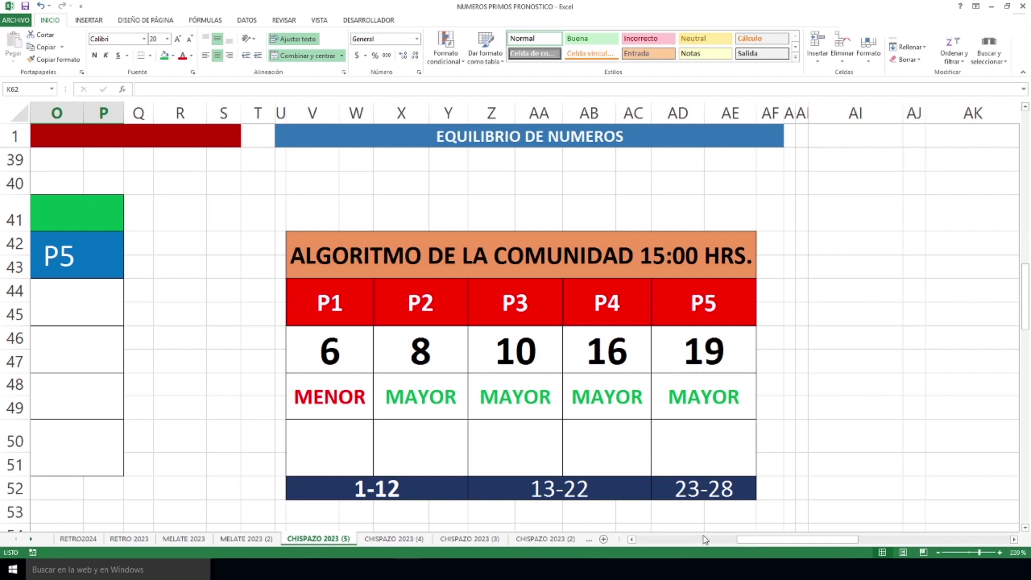
{"action": "left_click", "coordinate": [329, 358]}
{"action": "left_click_drag", "start_coordinate": [330, 357], "coordinate": [322, 421]}
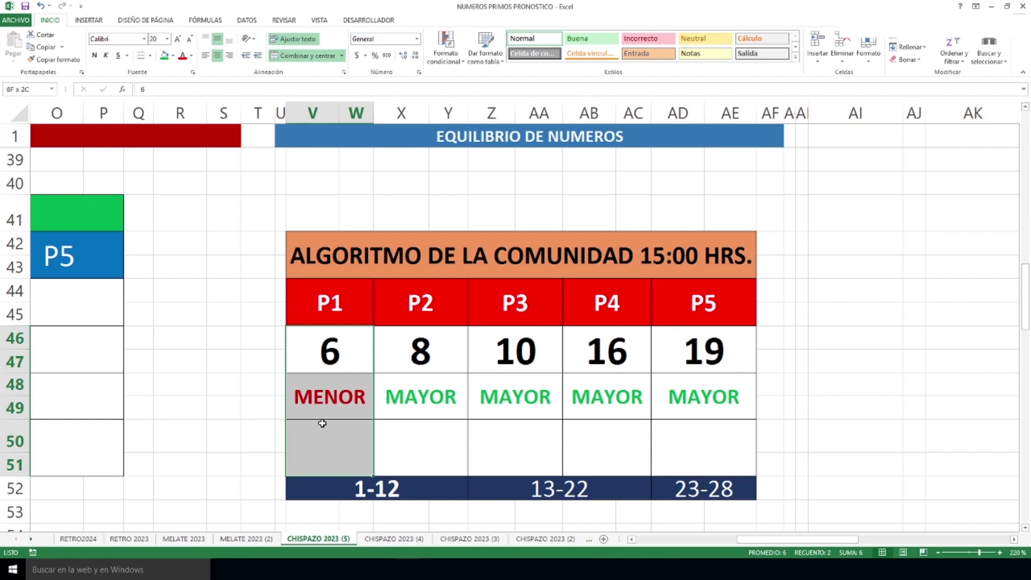
{"action": "left_click_drag", "start_coordinate": [435, 353], "coordinate": [432, 438]}
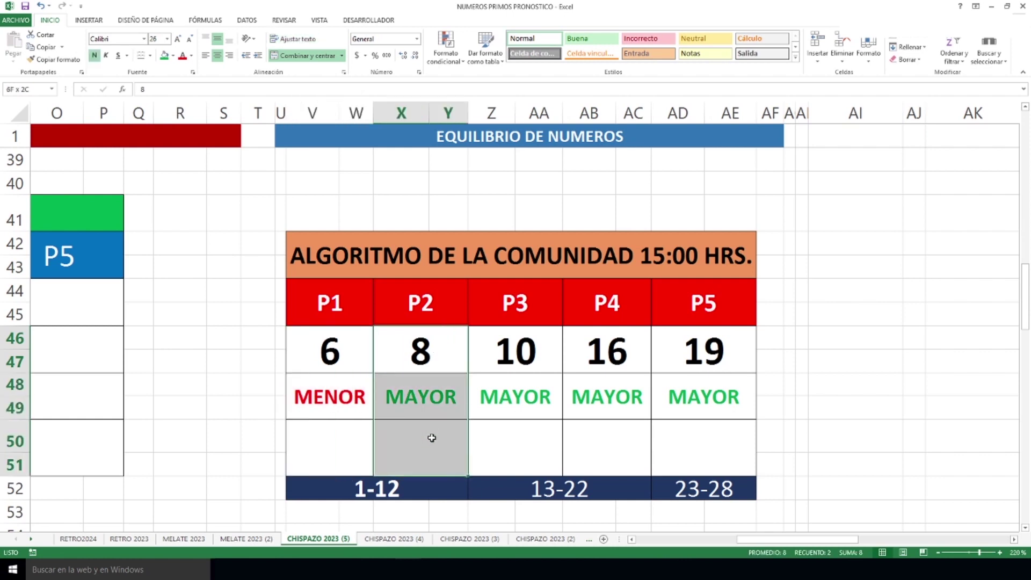
{"action": "left_click_drag", "start_coordinate": [535, 352], "coordinate": [529, 469]}
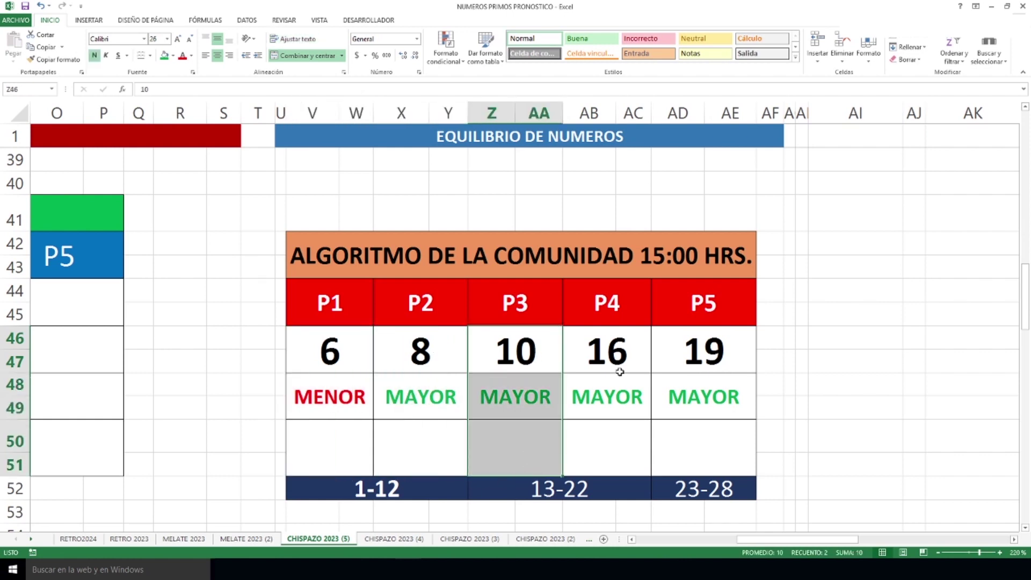
{"action": "left_click_drag", "start_coordinate": [621, 349], "coordinate": [614, 452]}
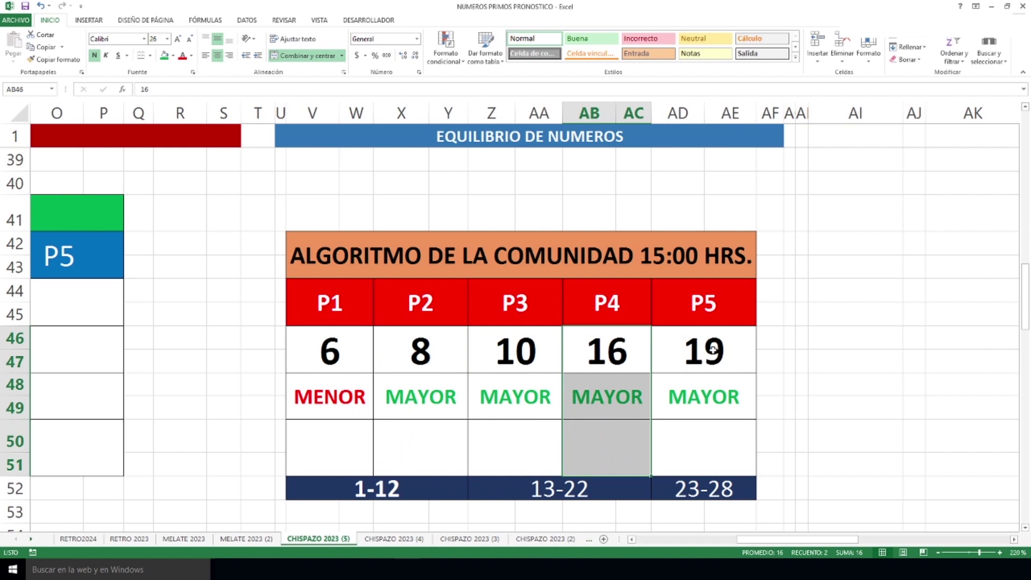
{"action": "left_click_drag", "start_coordinate": [713, 349], "coordinate": [698, 444]}
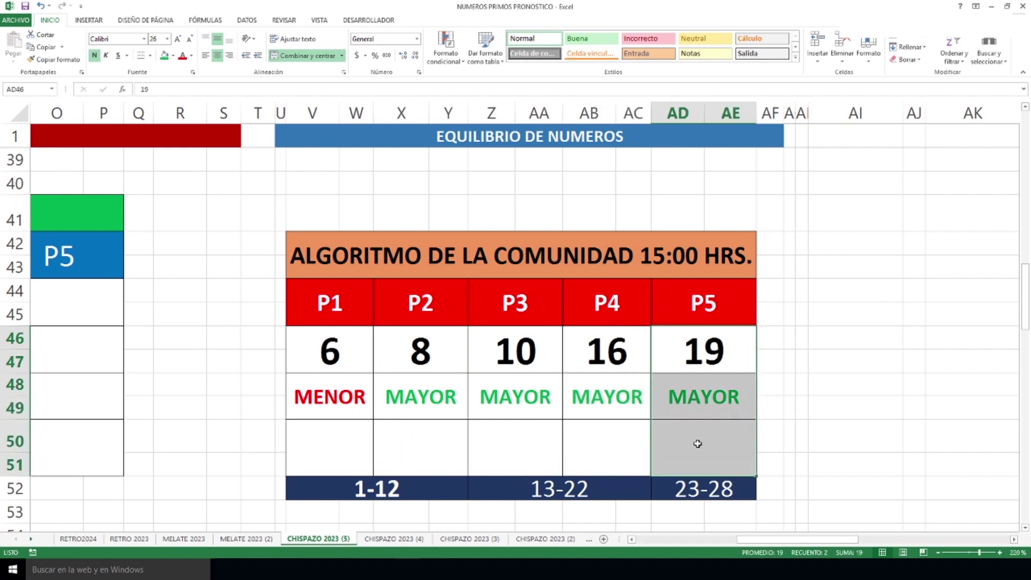
- Review the number and MENOR or MAYOR label for P1 through P5 in the ALGORITMO DE LA COMUNIDAD 21:00 HRS. table
{"action": "scroll", "coordinate": [516, 440], "scroll_direction": "down", "scroll_amount": 5}
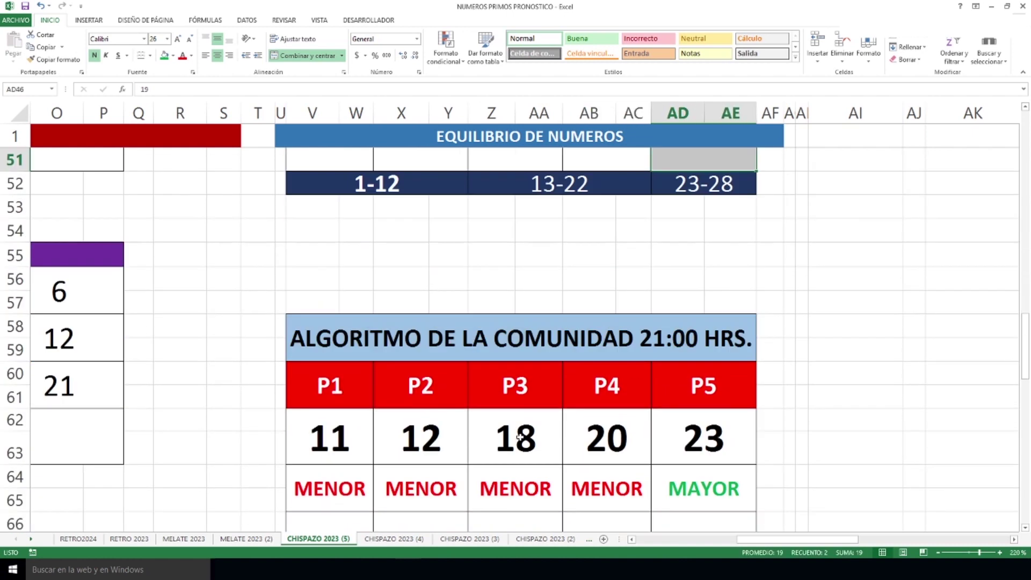
{"action": "scroll", "coordinate": [520, 437], "scroll_direction": "down", "scroll_amount": 1}
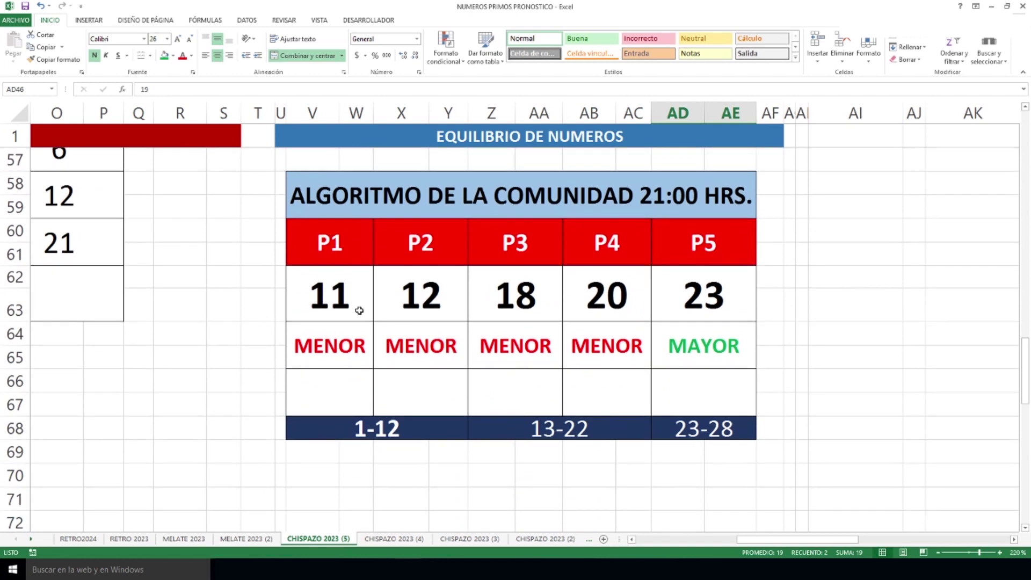
{"action": "left_click_drag", "start_coordinate": [343, 294], "coordinate": [333, 391]}
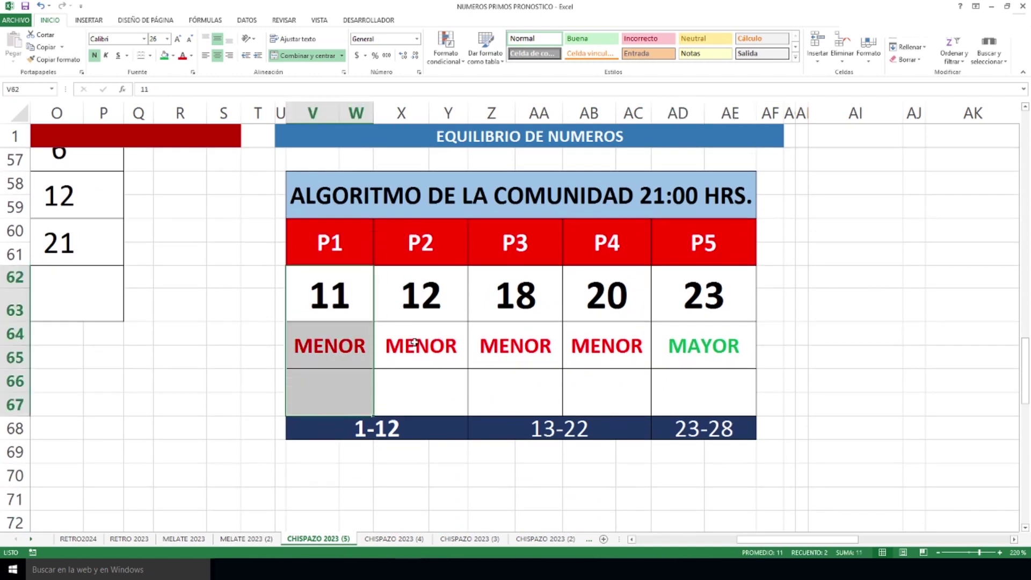
{"action": "left_click_drag", "start_coordinate": [436, 283], "coordinate": [436, 389]}
{"action": "left_click_drag", "start_coordinate": [510, 298], "coordinate": [511, 391]}
{"action": "left_click_drag", "start_coordinate": [603, 316], "coordinate": [607, 409]}
{"action": "left_click_drag", "start_coordinate": [715, 290], "coordinate": [700, 387]}
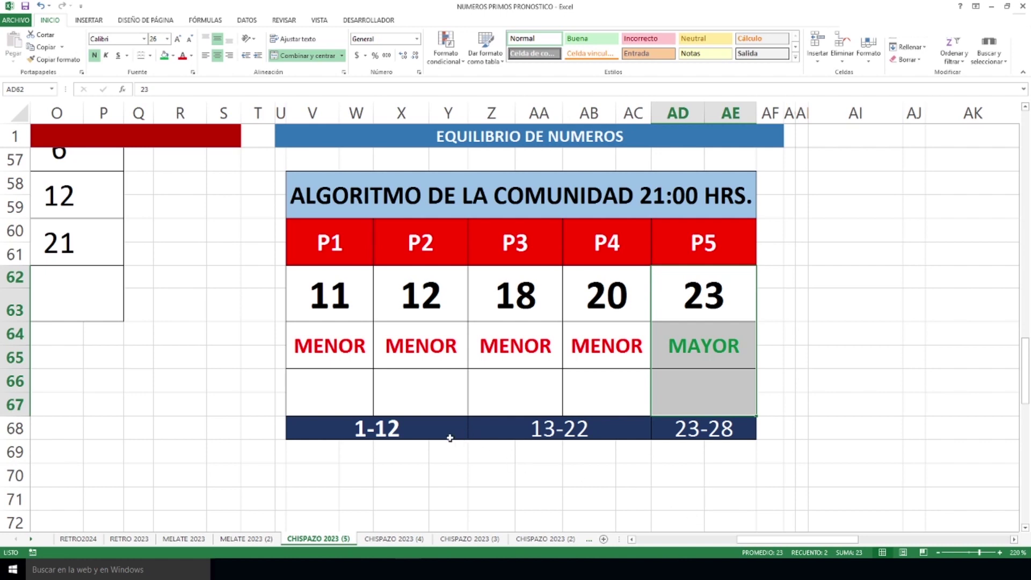
- Examine the 1-12, 13-22 and 23-28 ranges against the blank cells above them in the 21:00 HRS. table
{"action": "left_click", "coordinate": [424, 434]}
{"action": "left_click", "coordinate": [537, 436]}
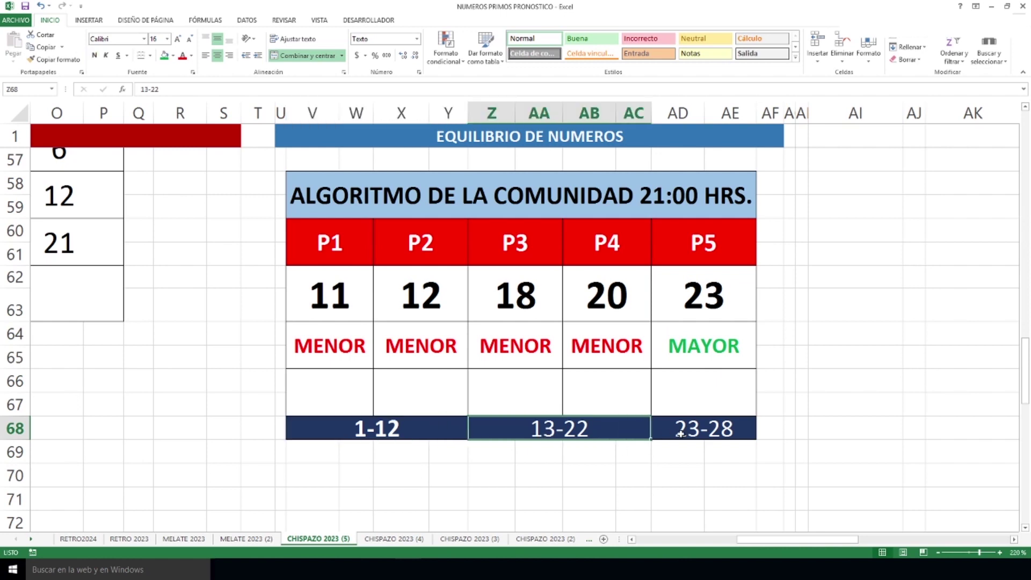
{"action": "left_click", "coordinate": [681, 433]}
{"action": "left_click_drag", "start_coordinate": [394, 405], "coordinate": [634, 430]}
{"action": "left_click_drag", "start_coordinate": [699, 411], "coordinate": [703, 427]}
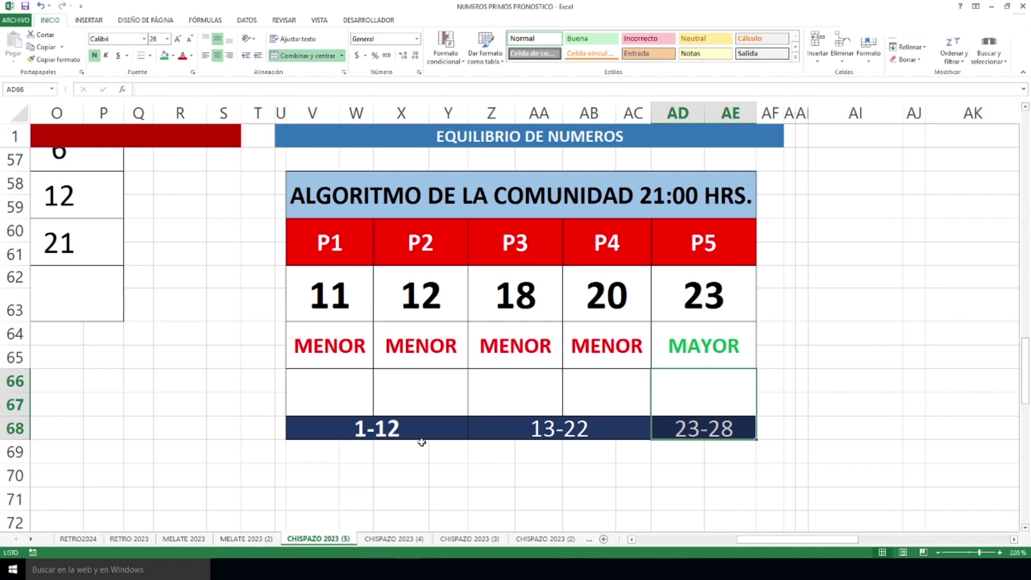
{"action": "left_click_drag", "start_coordinate": [317, 398], "coordinate": [425, 433]}
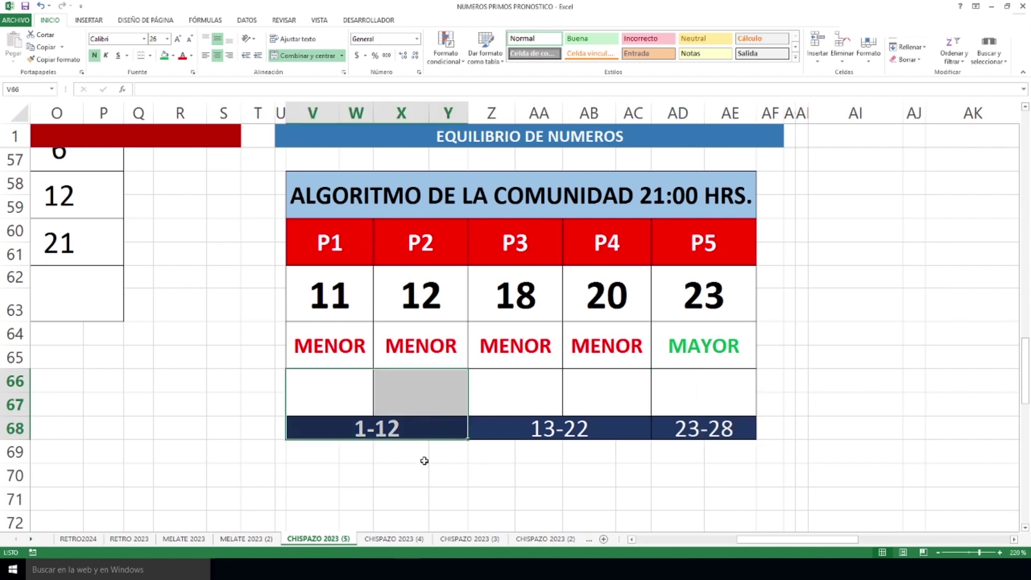
{"action": "left_click_drag", "start_coordinate": [530, 391], "coordinate": [584, 425]}
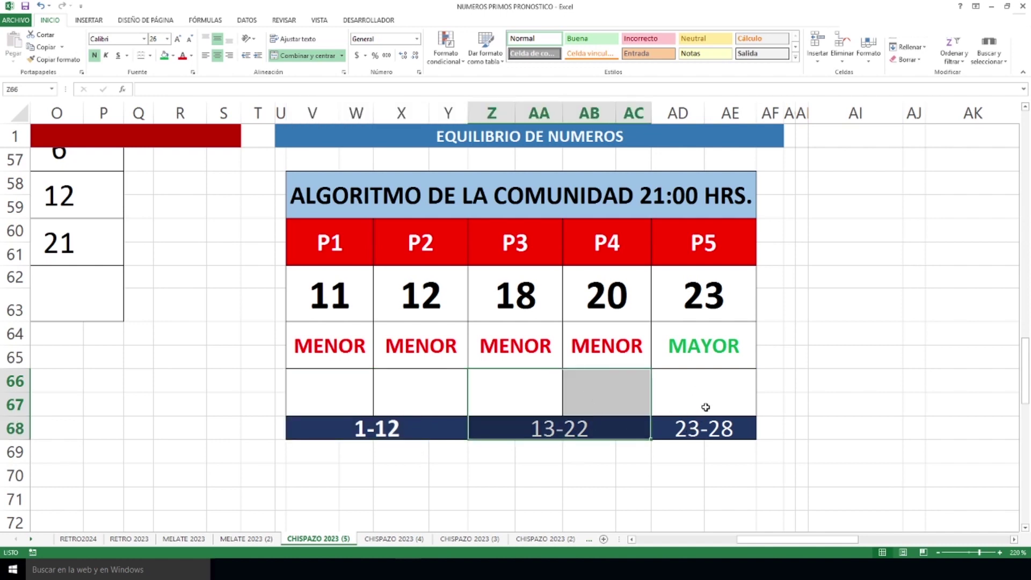
{"action": "left_click_drag", "start_coordinate": [705, 407], "coordinate": [693, 428]}
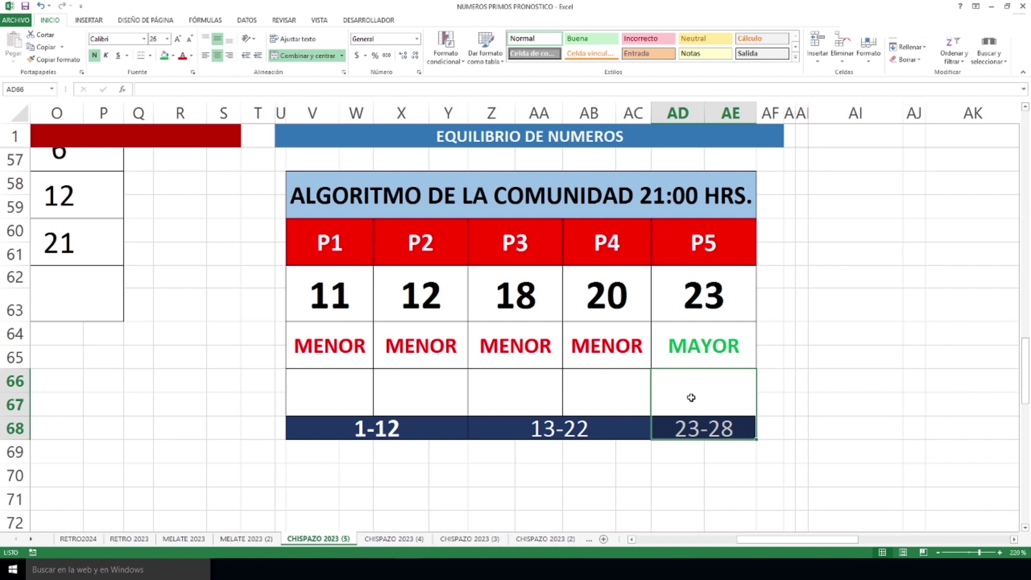
{"action": "left_click", "coordinate": [770, 450]}
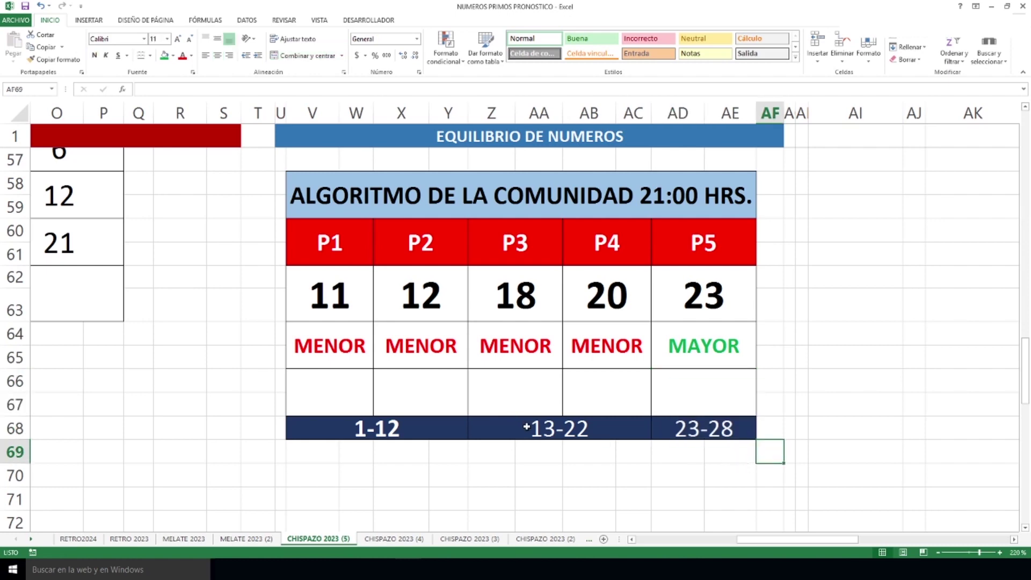
- Show the blank DE LAS 3 and DE LAS 9 forecast rows together with the combination tables above them
{"action": "scroll", "coordinate": [527, 426], "scroll_direction": "down", "scroll_amount": 2, "text": "ctrl"}
{"action": "scroll", "coordinate": [524, 462], "scroll_direction": "up", "scroll_amount": 15}
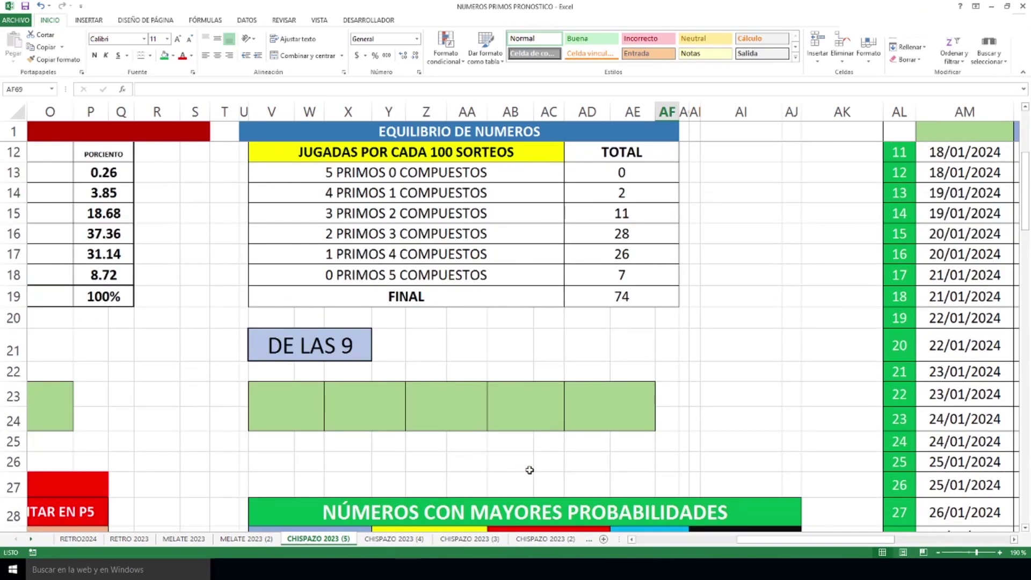
{"action": "left_click_drag", "start_coordinate": [773, 540], "coordinate": [632, 529]}
{"action": "scroll", "coordinate": [638, 511], "scroll_direction": "down", "scroll_amount": 1, "text": "ctrl"}
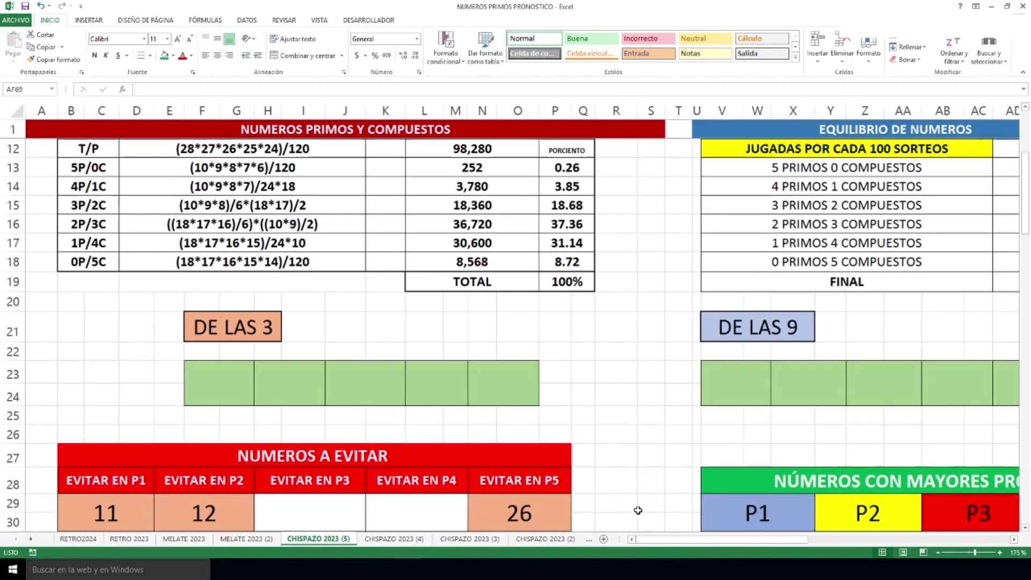
{"action": "scroll", "coordinate": [638, 511], "scroll_direction": "down", "scroll_amount": 2, "text": "ctrl"}
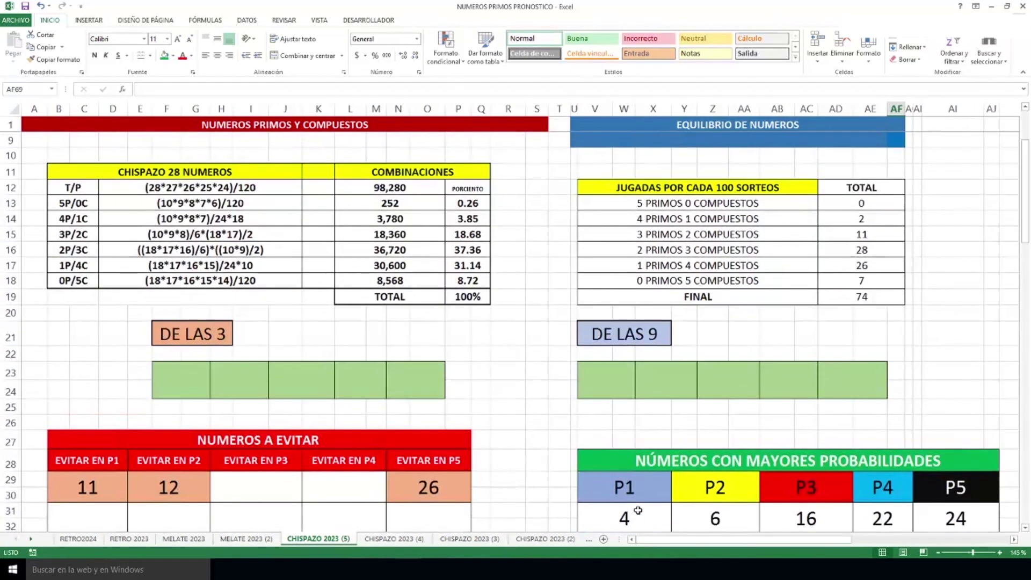